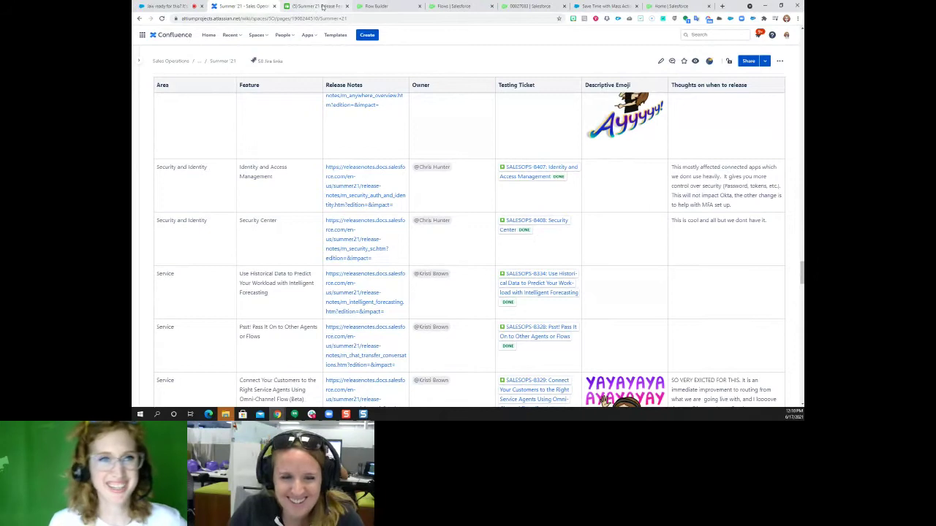
Review the Summer '21 Relevant Features table, including owners, testing tickets and release thoughts, and return to the start of the page.
{"action": "scroll", "coordinate": [444, 194], "scroll_direction": "up", "scroll_amount": 6}
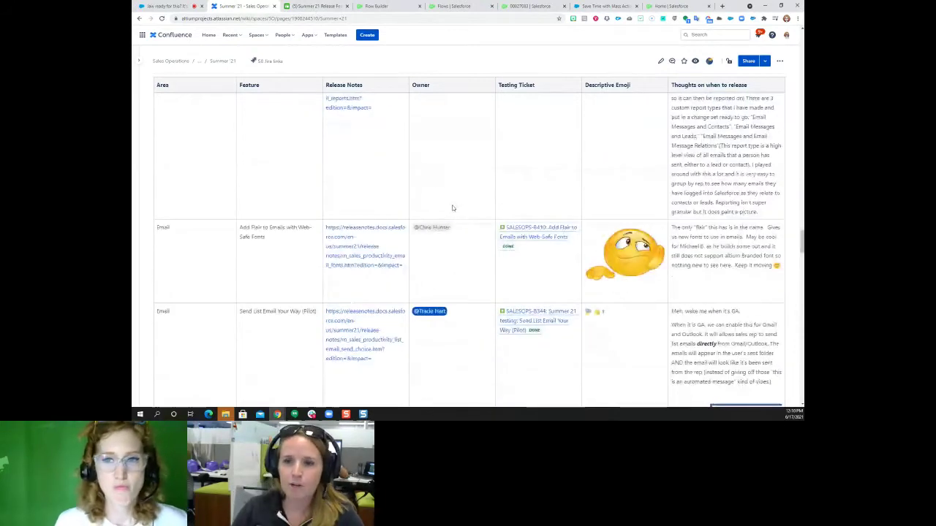
{"action": "scroll", "coordinate": [452, 208], "scroll_direction": "down", "scroll_amount": 5}
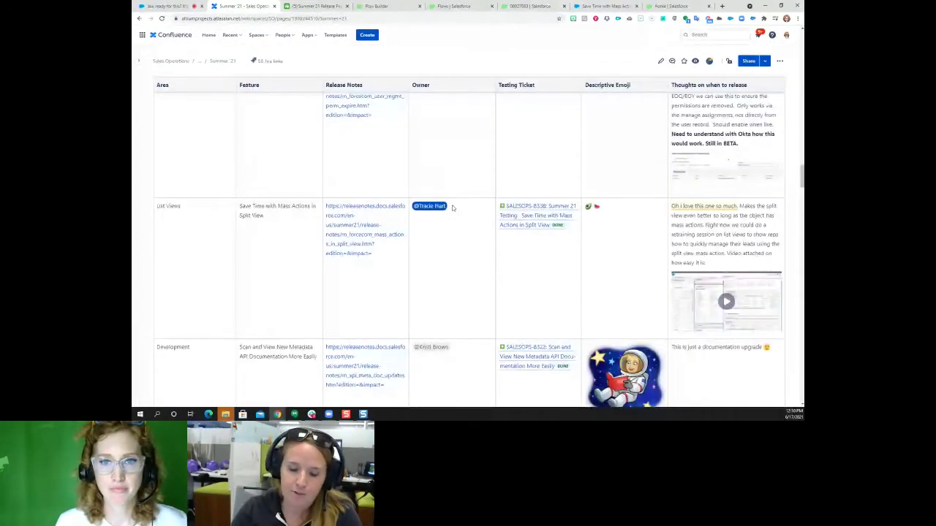
{"action": "scroll", "coordinate": [452, 208], "scroll_direction": "down", "scroll_amount": 5}
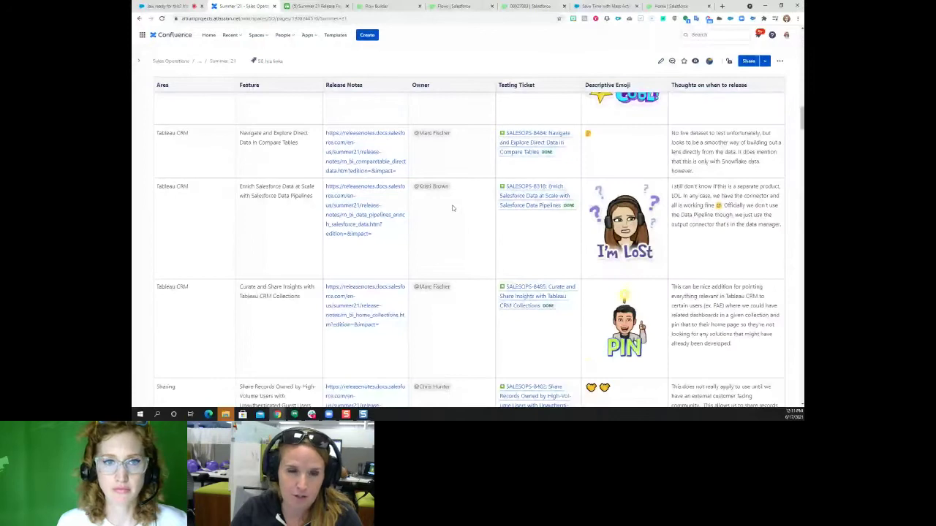
{"action": "scroll", "coordinate": [451, 209], "scroll_direction": "down", "scroll_amount": 3}
{"action": "key", "text": "Home"}
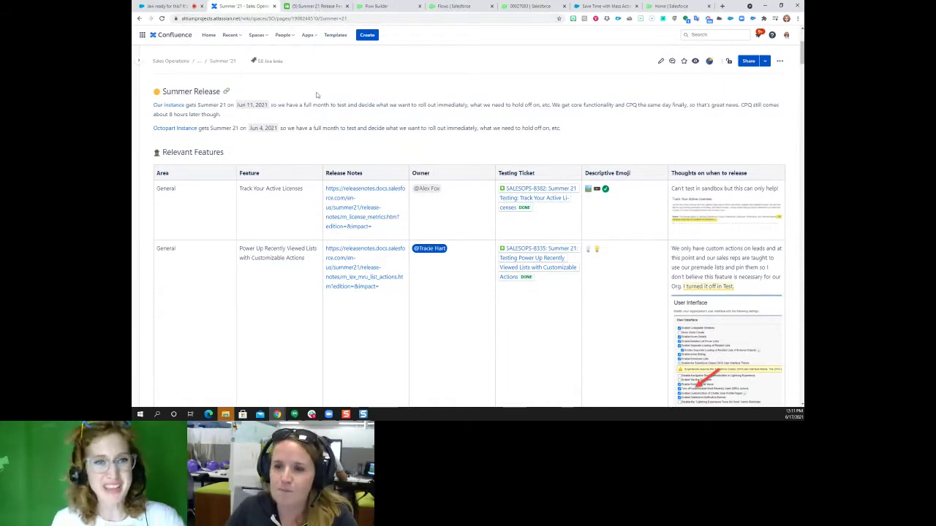
Switch to the Summer 21 Release Features spreadsheet and review its Sales Cloud, Admin Preview and other must-mention features.
{"action": "left_click", "coordinate": [309, 8]}
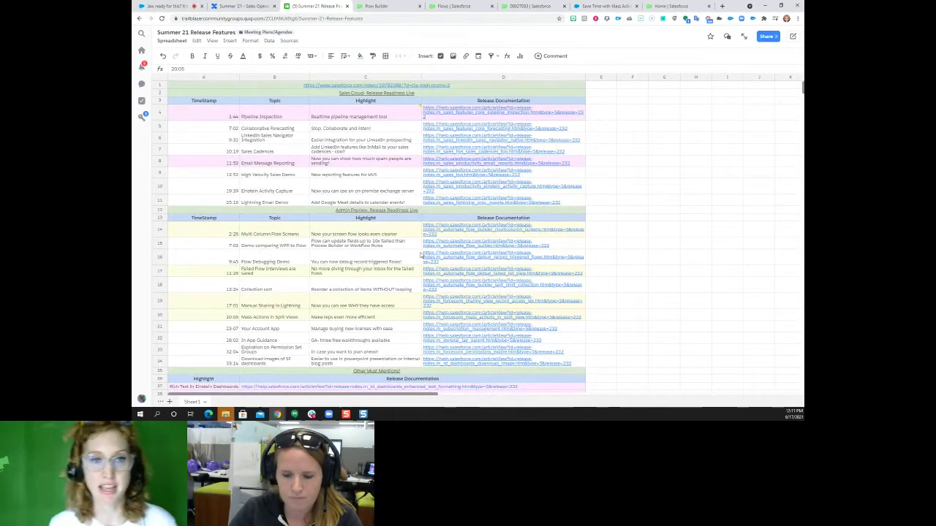
{"action": "scroll", "coordinate": [418, 236], "scroll_direction": "down", "scroll_amount": 5}
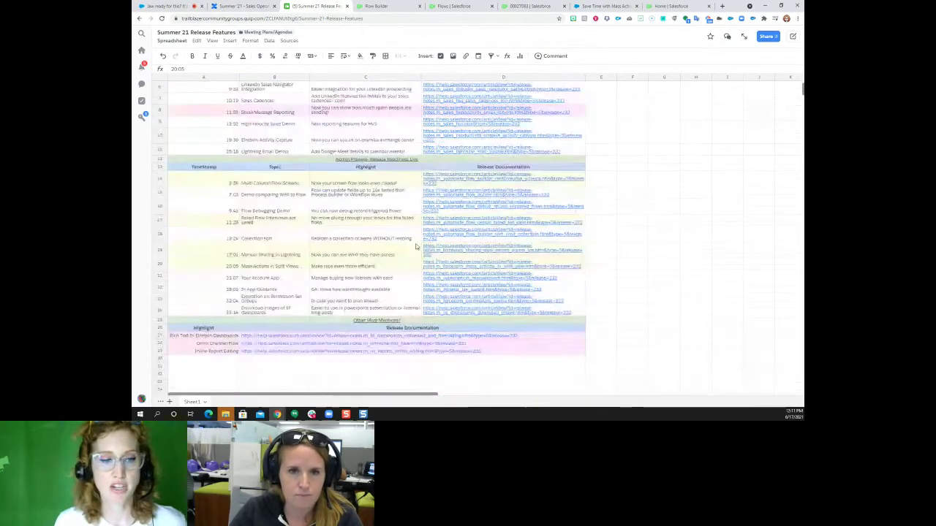
{"action": "scroll", "coordinate": [414, 256], "scroll_direction": "up", "scroll_amount": 3}
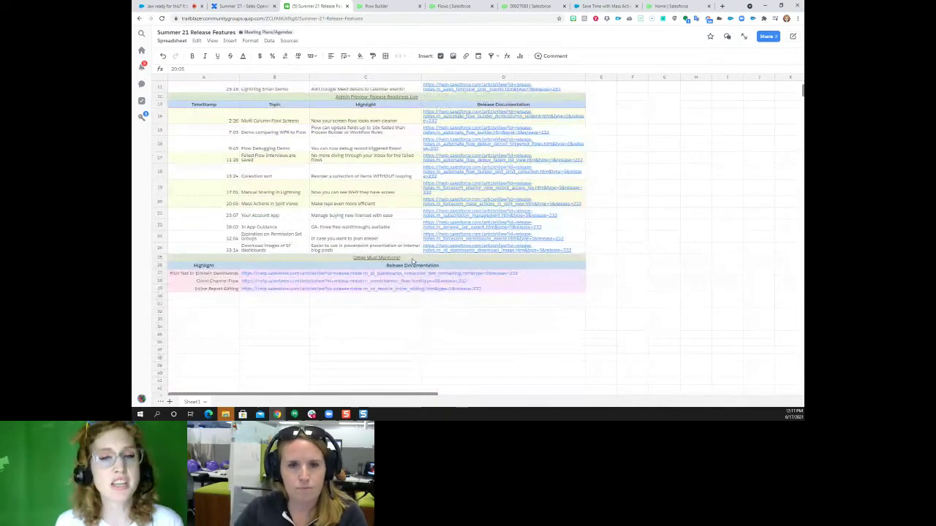
{"action": "scroll", "coordinate": [412, 261], "scroll_direction": "up", "scroll_amount": 3}
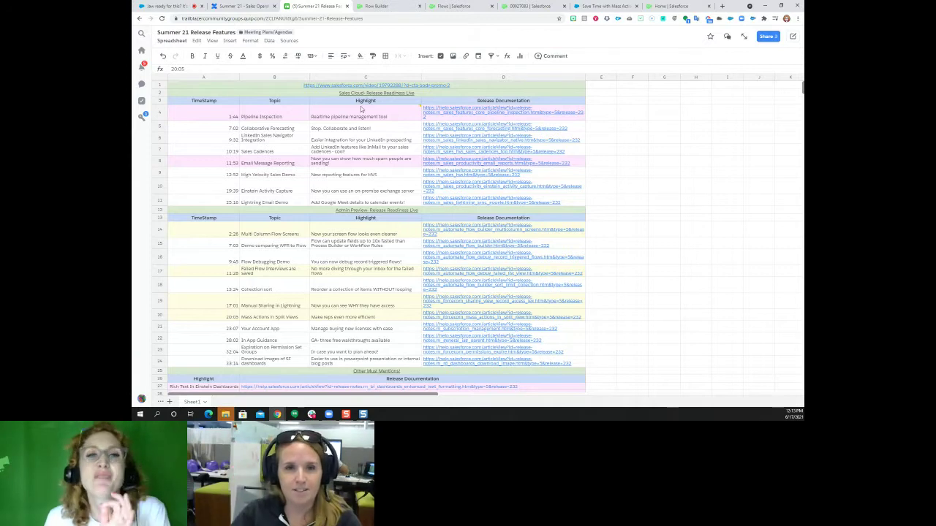
Switch to Flow Builder and inspect the layout of the Confirm Customer Info screen element, closing it without changes.
{"action": "left_click", "coordinate": [376, 6]}
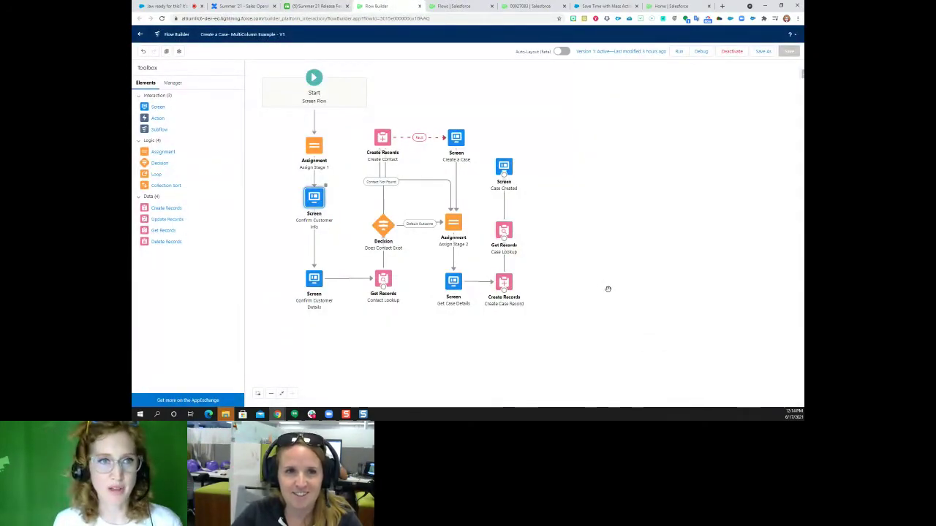
{"action": "double_click", "coordinate": [308, 202]}
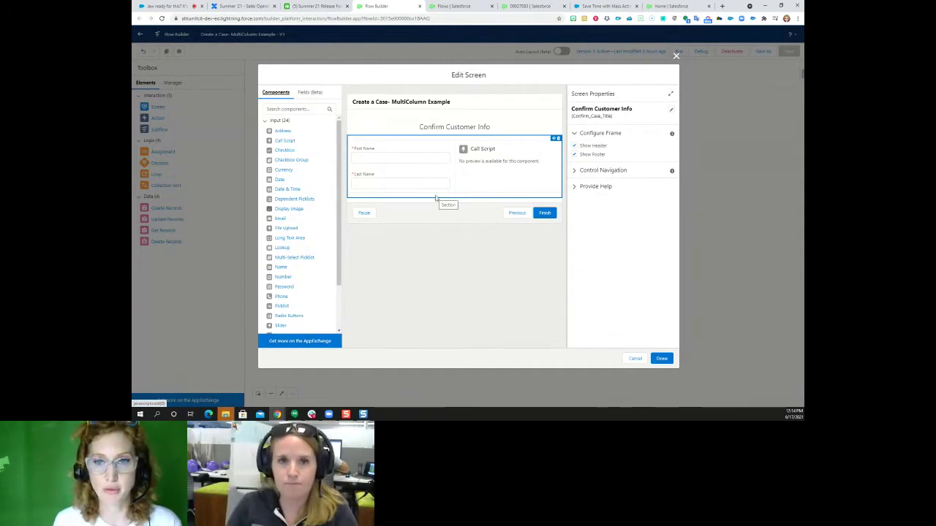
{"action": "left_click", "coordinate": [676, 56]}
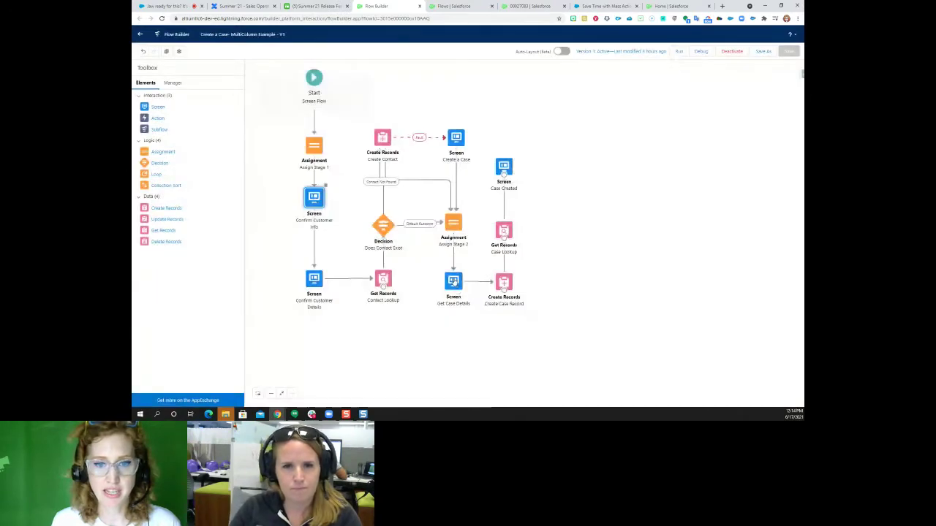
Add a Section to the Get Case Details screen and move the call script and all four case fields into it.
{"action": "double_click", "coordinate": [453, 282]}
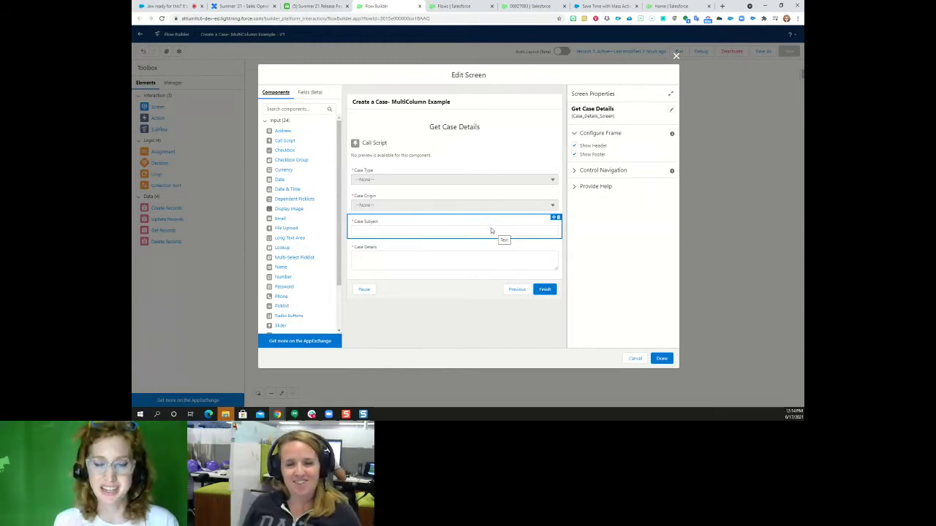
{"action": "scroll", "coordinate": [317, 211], "scroll_direction": "down", "scroll_amount": 1}
{"action": "scroll", "coordinate": [314, 220], "scroll_direction": "down", "scroll_amount": 1}
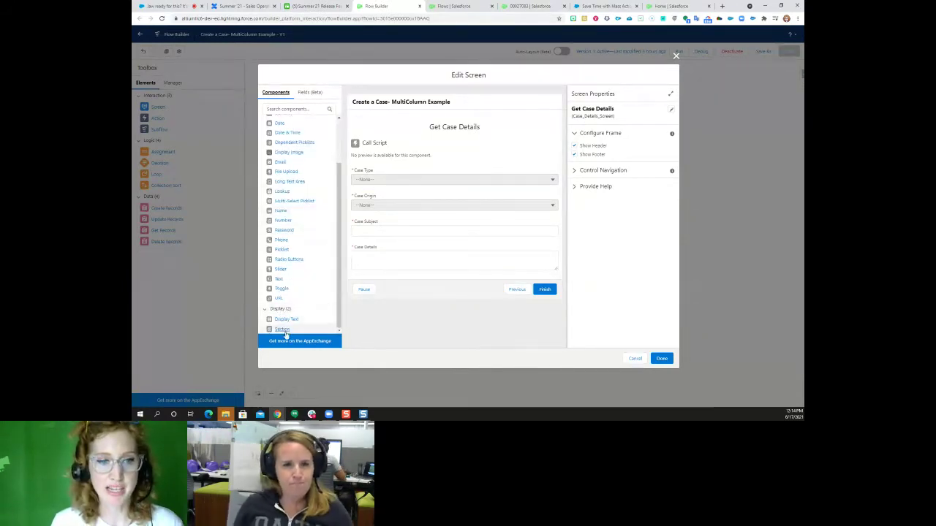
{"action": "left_click_drag", "start_coordinate": [282, 331], "coordinate": [437, 143]}
{"action": "left_click_drag", "start_coordinate": [436, 183], "coordinate": [430, 145]}
{"action": "left_click_drag", "start_coordinate": [438, 190], "coordinate": [443, 161]}
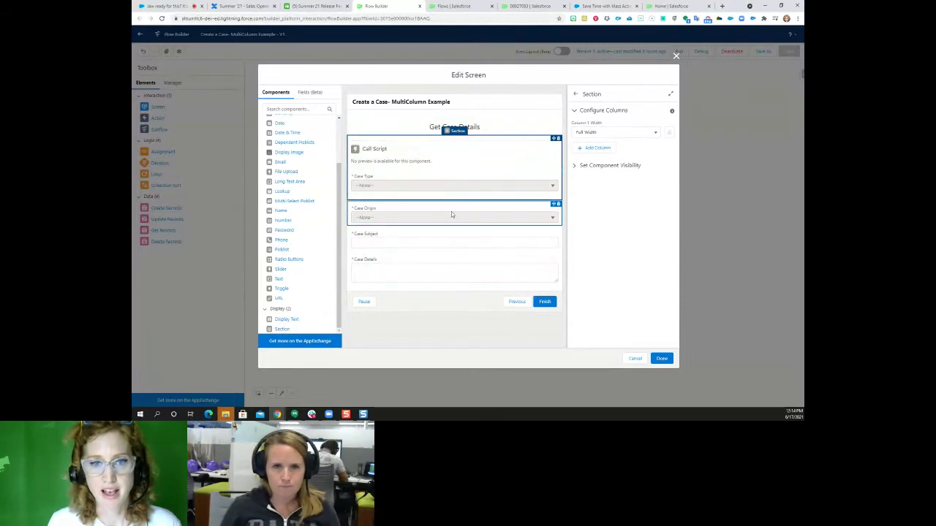
{"action": "left_click_drag", "start_coordinate": [458, 217], "coordinate": [459, 188]}
{"action": "left_click_drag", "start_coordinate": [460, 259], "coordinate": [466, 203]}
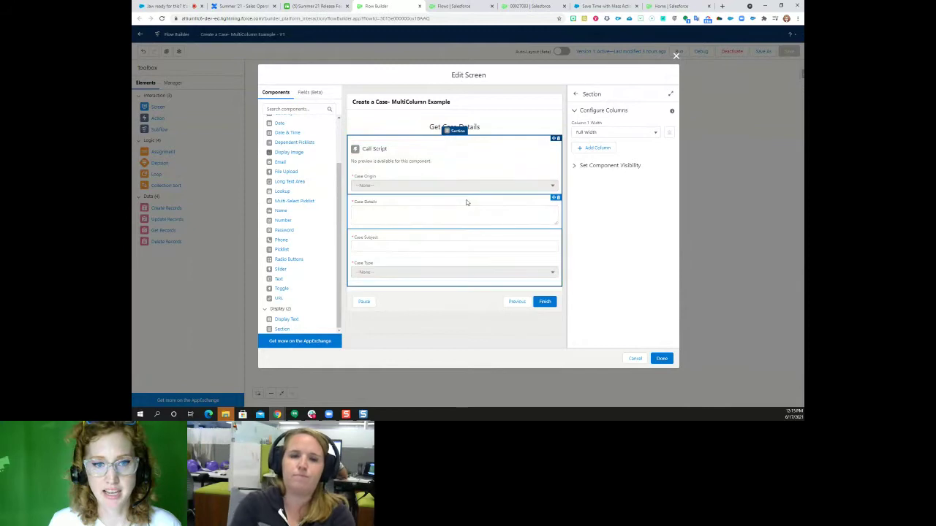
Add three more columns to the section and set the width of column 3 to 2 of 12.
{"action": "left_click", "coordinate": [596, 148]}
{"action": "left_click", "coordinate": [602, 168]}
{"action": "left_click", "coordinate": [597, 187]}
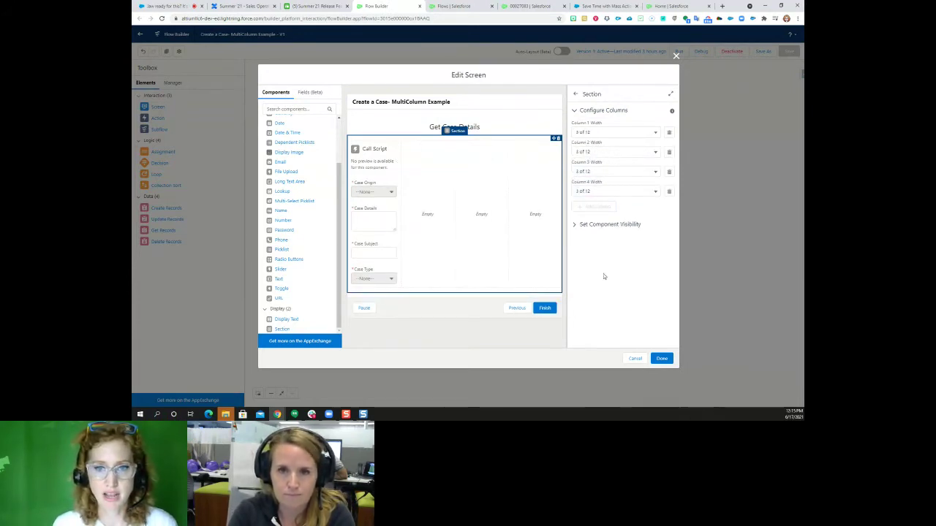
{"action": "left_click", "coordinate": [615, 171]}
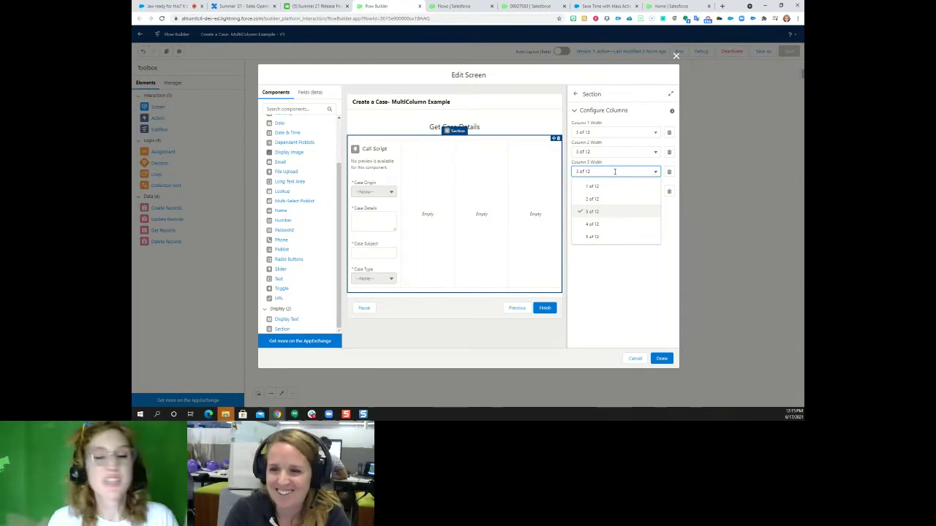
{"action": "left_click", "coordinate": [606, 197]}
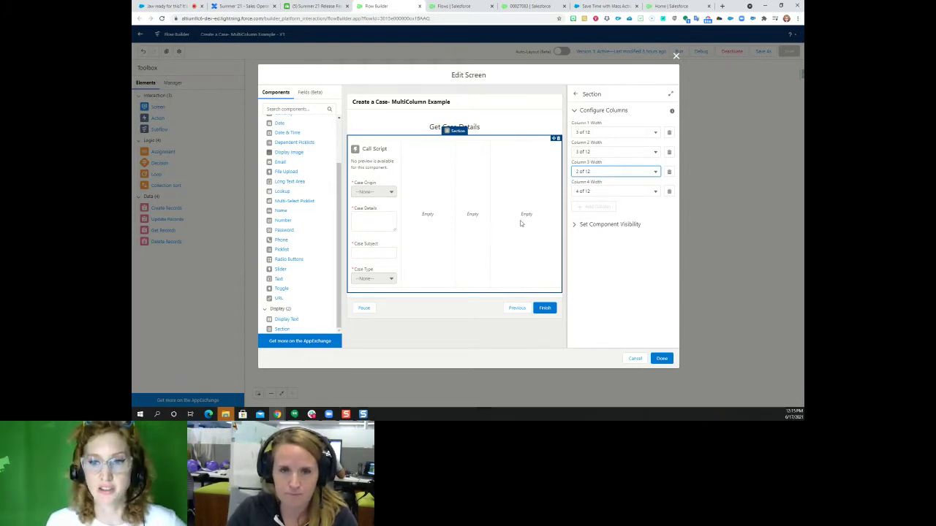
Delete two of the section's empty columns, confirming each deletion, so that two columns remain.
{"action": "left_click", "coordinate": [669, 172]}
{"action": "left_click", "coordinate": [523, 240]}
{"action": "left_click", "coordinate": [667, 172]}
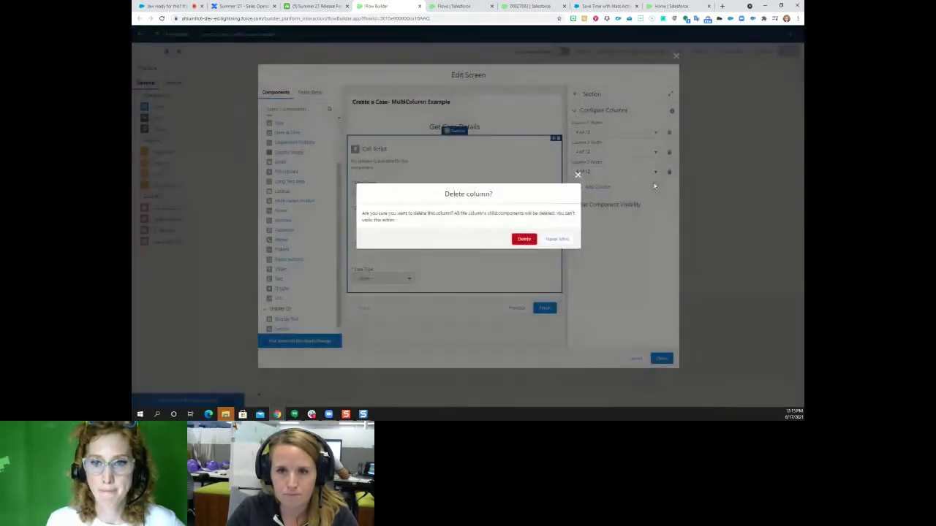
{"action": "left_click", "coordinate": [524, 240]}
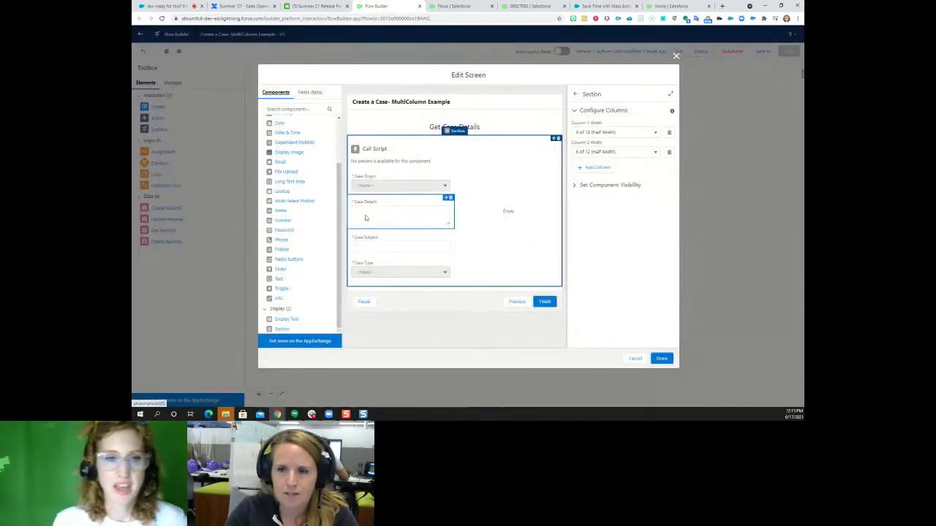
Place Case Subject and Case Details in column 2, add a third column for the Call Script, and accept the screen changes.
{"action": "left_click_drag", "start_coordinate": [392, 213], "coordinate": [504, 169]}
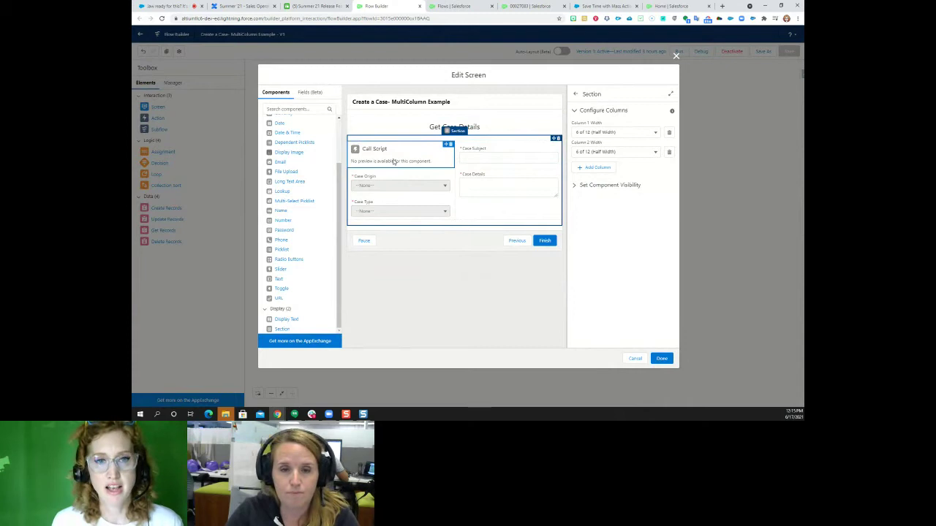
{"action": "left_click", "coordinate": [596, 168]}
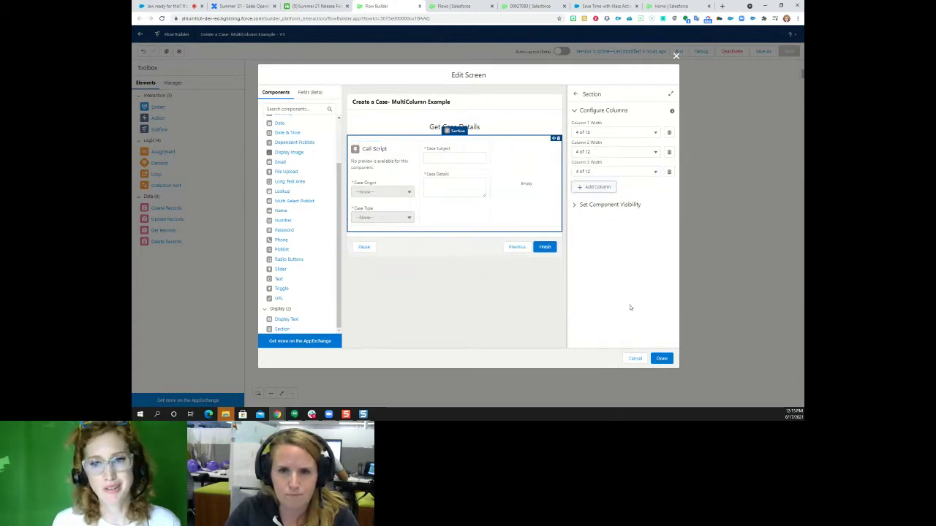
{"action": "left_click_drag", "start_coordinate": [375, 165], "coordinate": [548, 177]}
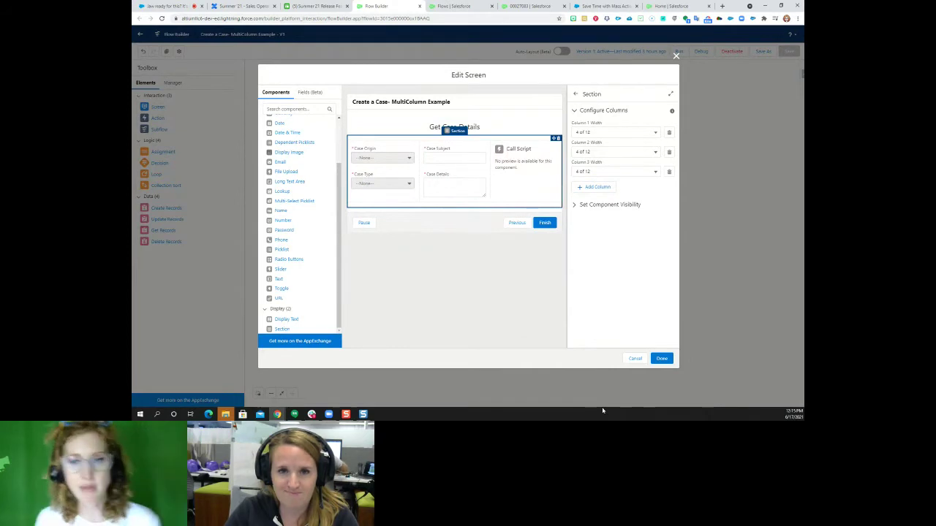
{"action": "left_click", "coordinate": [660, 358]}
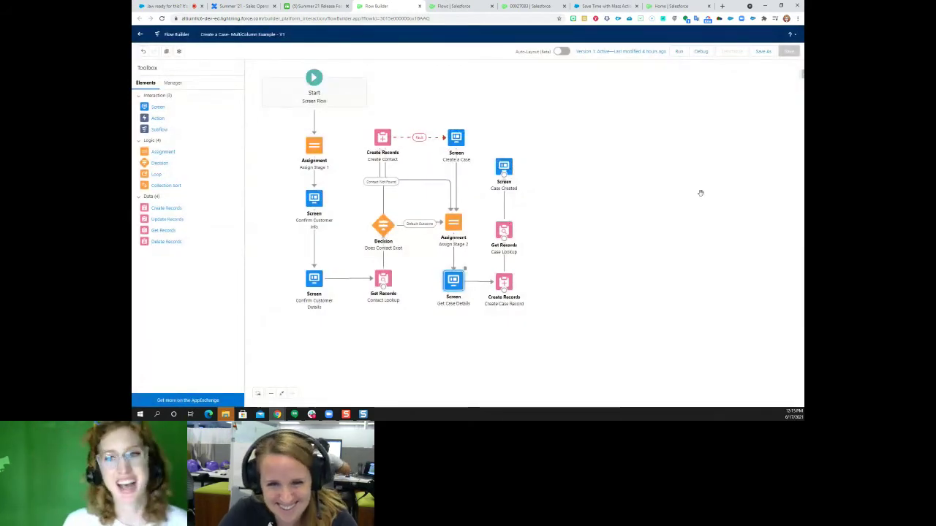
Save the flow as a new version labelled "Create a Case- MultiColumn Example v2" and activate it.
{"action": "left_click", "coordinate": [762, 52]}
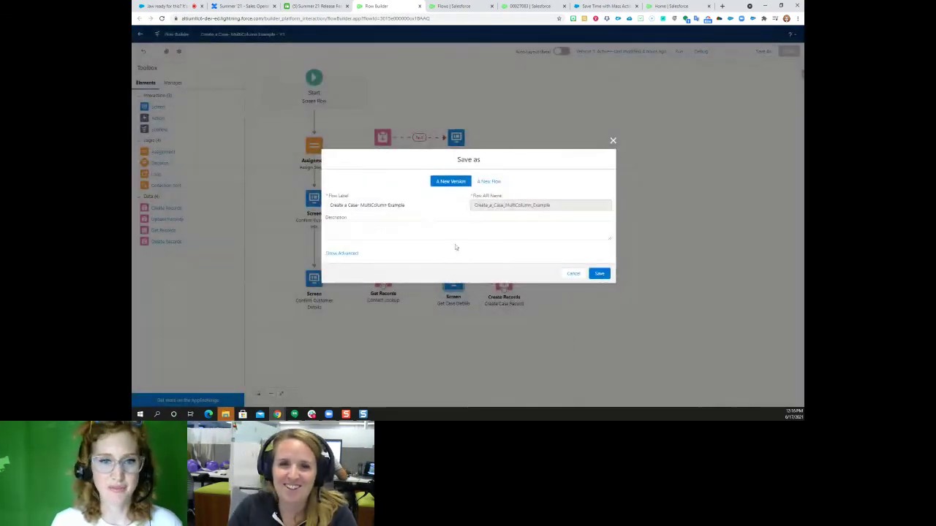
{"action": "left_click", "coordinate": [417, 208]}
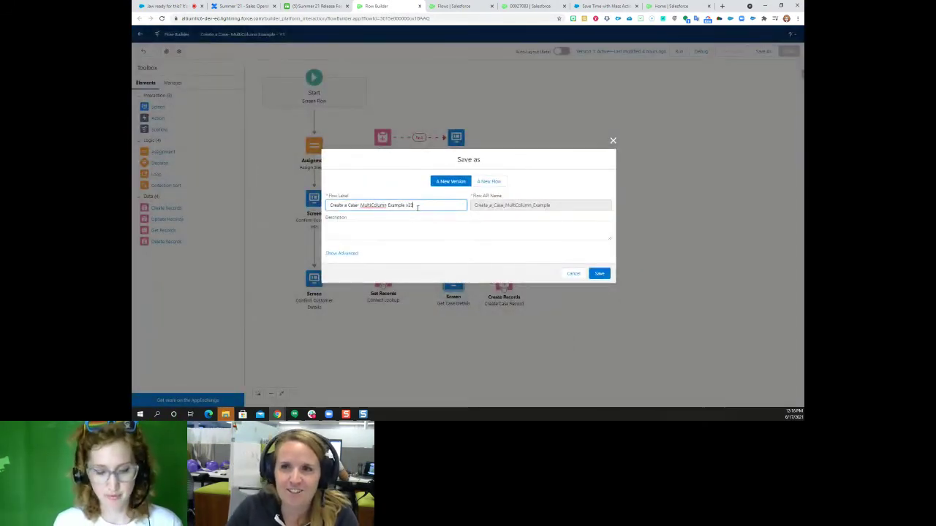
{"action": "left_click", "coordinate": [597, 278]}
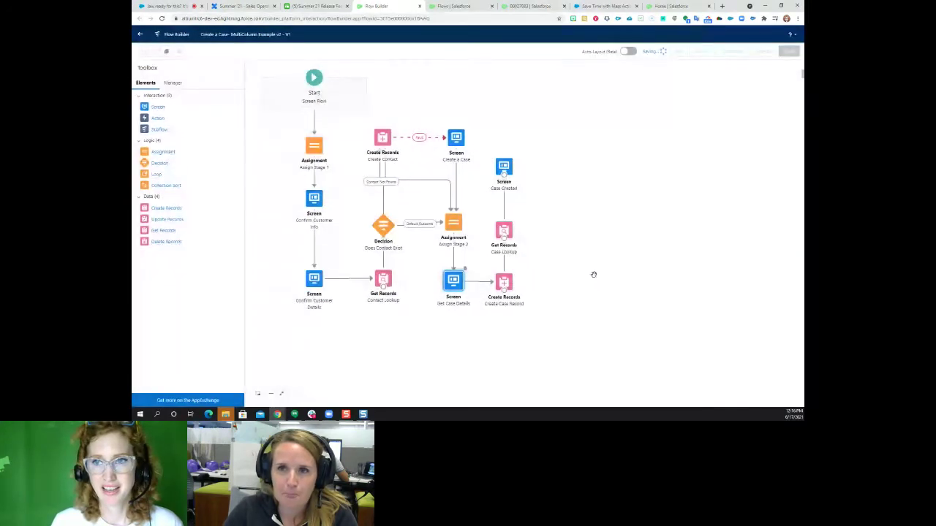
{"action": "left_click", "coordinate": [734, 51]}
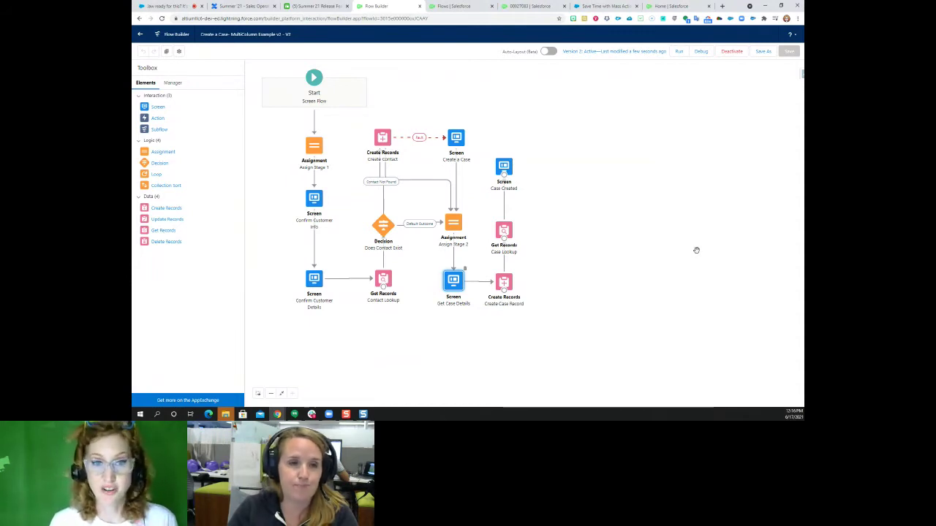
Switch to the Salesforce Setup browser tab and open the Home page of the Service Console app.
{"action": "left_click", "coordinate": [684, 7]}
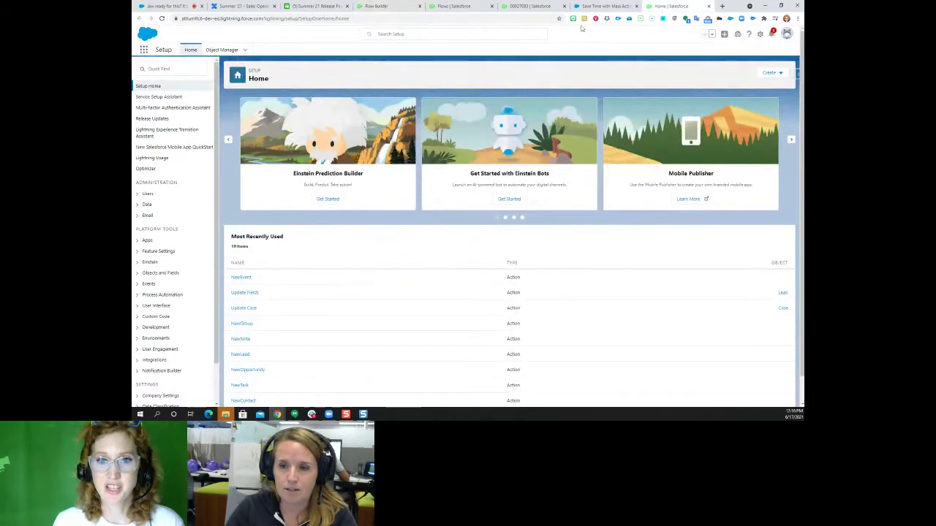
{"action": "left_click", "coordinate": [143, 49]}
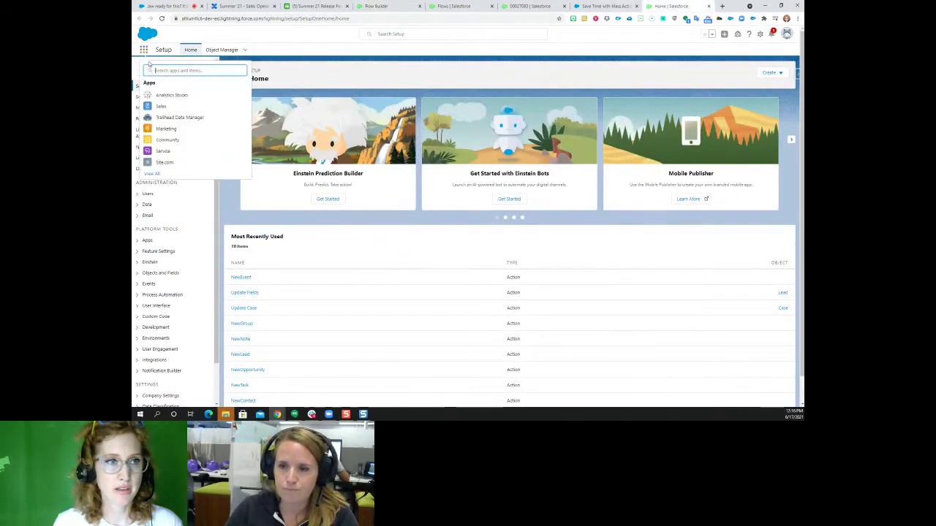
{"action": "left_click", "coordinate": [178, 154]}
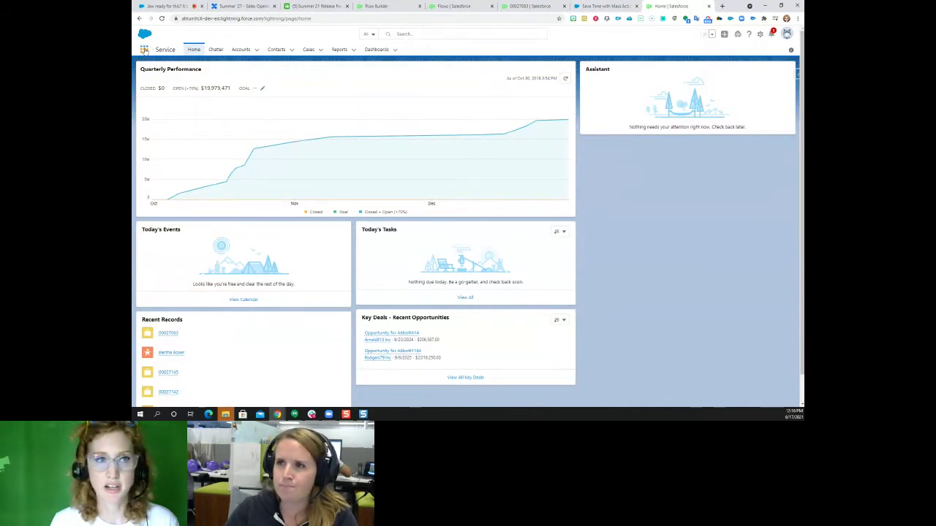
{"action": "left_click", "coordinate": [145, 50]}
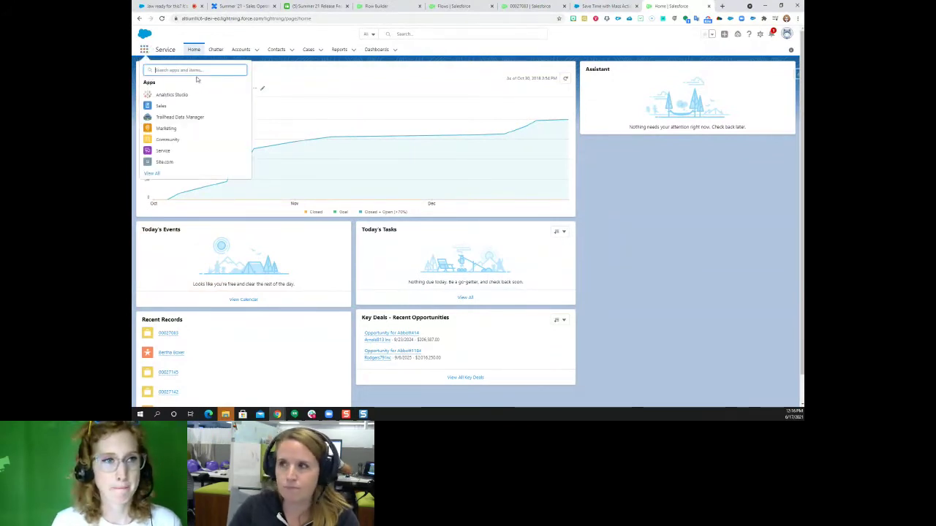
{"action": "type", "text": "console"}
{"action": "left_click", "coordinate": [180, 97]}
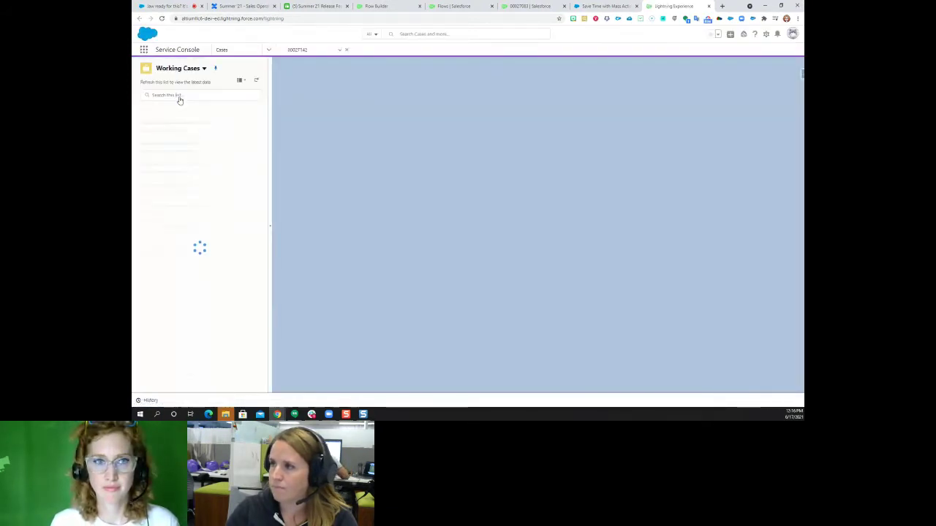
{"action": "left_click", "coordinate": [269, 49]}
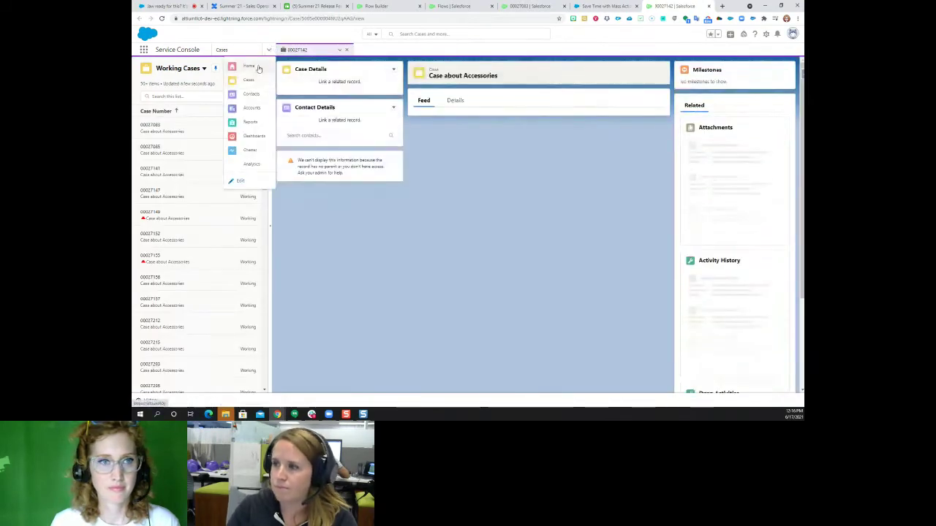
{"action": "left_click", "coordinate": [241, 66]}
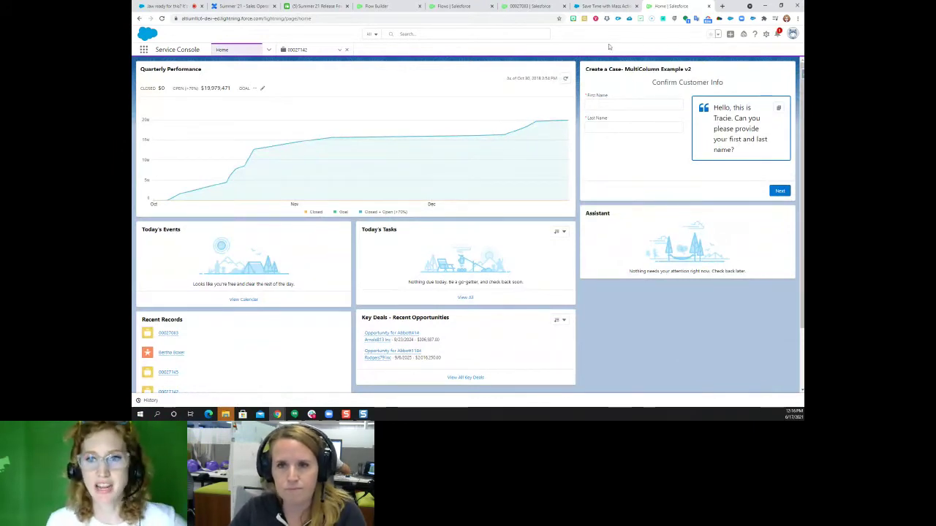
Run the case flow on the Service Console home page, entering the customer's first name, last name and phone number to reach Get Case Details.
{"action": "left_click", "coordinate": [649, 105]}
{"action": "type", "text": "Tracie"}
{"action": "key", "text": "Tab"}
{"action": "left_click", "coordinate": [773, 193]}
{"action": "left_click", "coordinate": [610, 174]}
{"action": "type", "text": "403877543"}
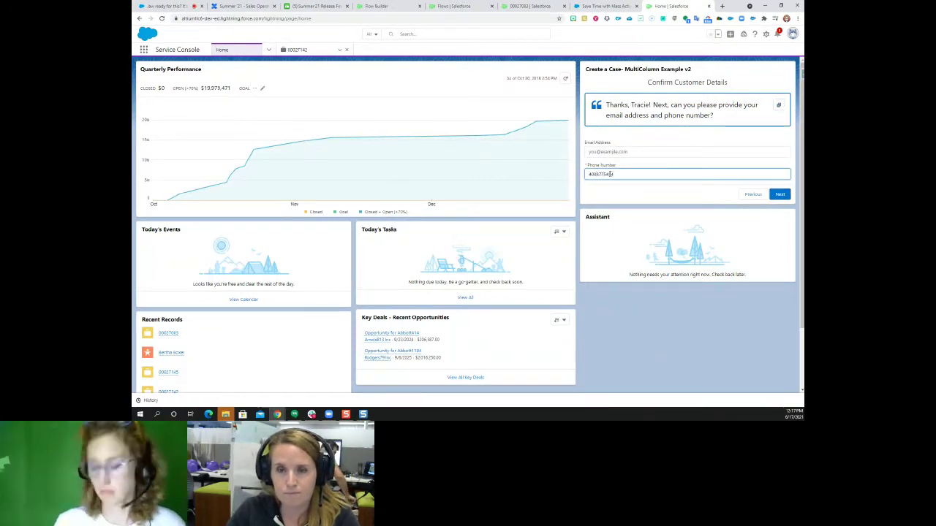
{"action": "left_click", "coordinate": [778, 194]}
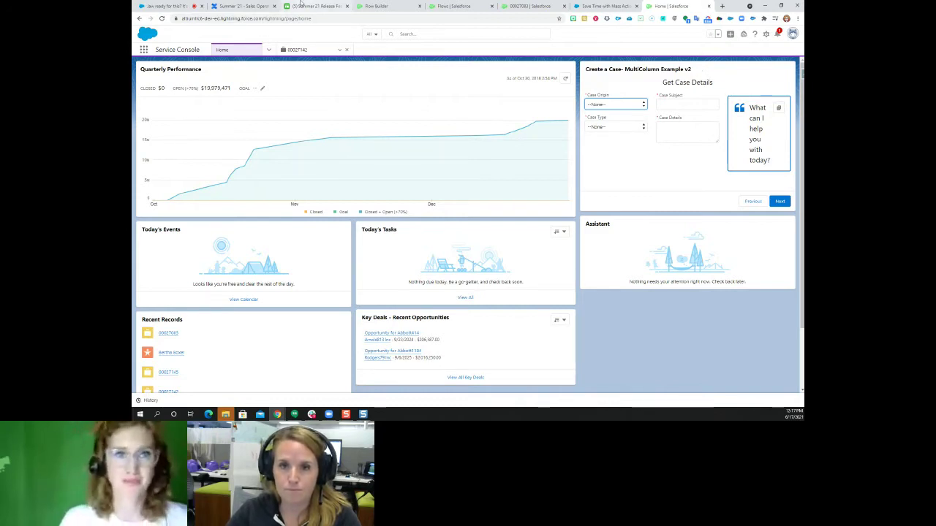
Switch to Flow Builder, open the Get Case Details screen and show the properties of its Call Script component.
{"action": "left_click", "coordinate": [314, 6]}
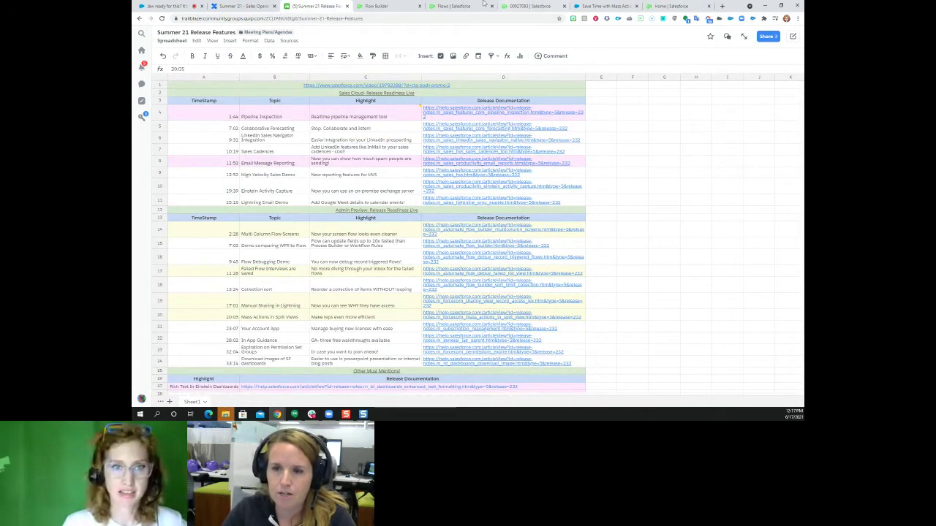
{"action": "left_click", "coordinate": [385, 8]}
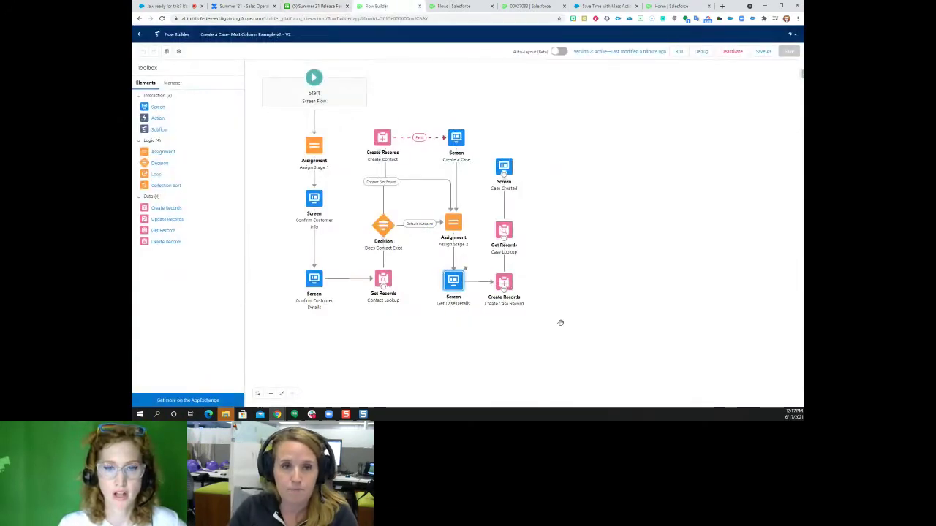
{"action": "double_click", "coordinate": [453, 281]}
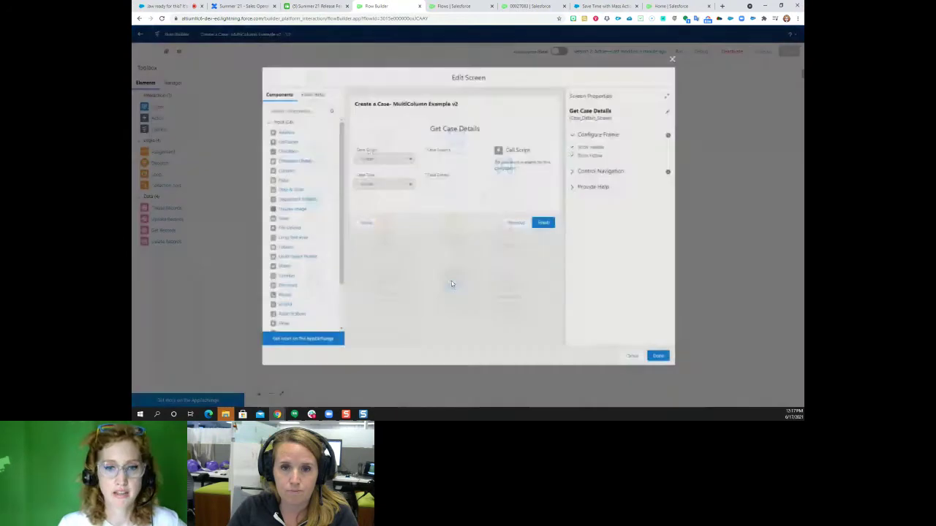
{"action": "left_click", "coordinate": [533, 160]}
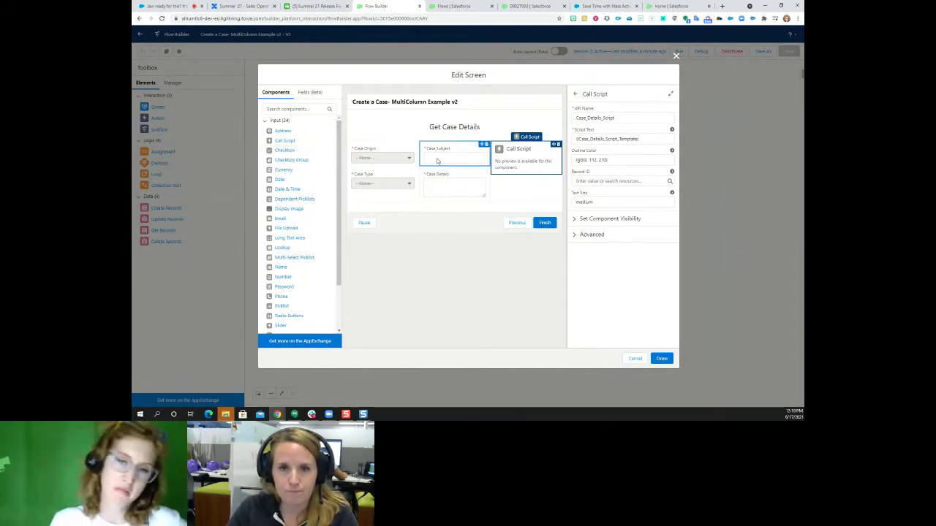
Try adding another Call Script component to the Get Case Details screen, delete it, and close the screen editor.
{"action": "left_click", "coordinate": [285, 141]}
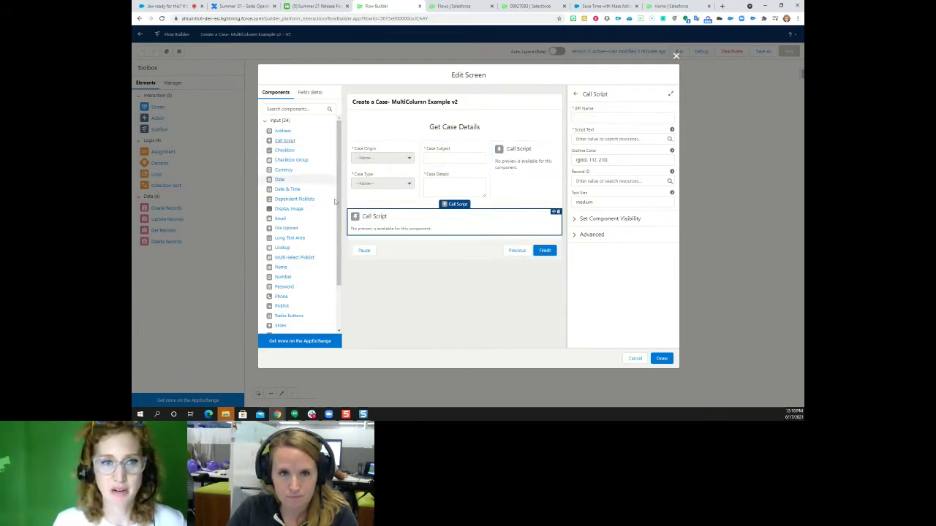
{"action": "left_click", "coordinate": [555, 211]}
{"action": "left_click", "coordinate": [524, 235]}
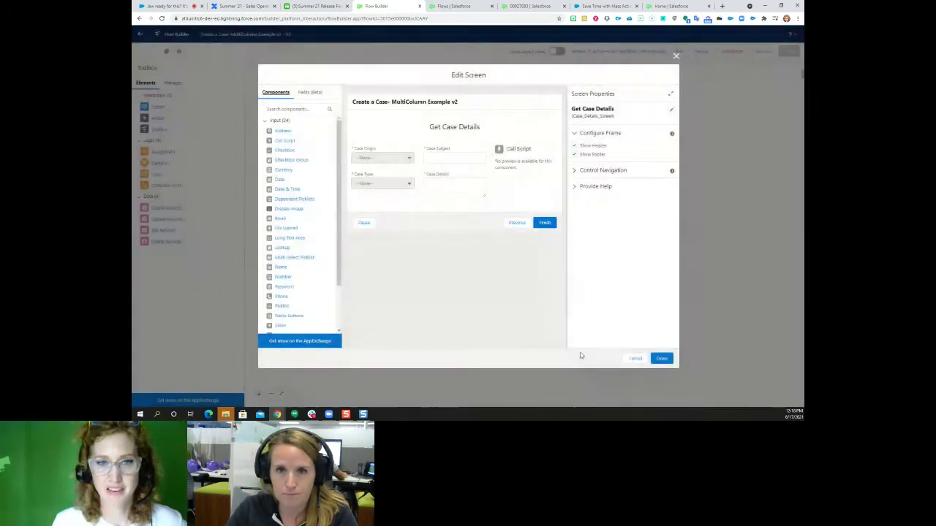
{"action": "left_click", "coordinate": [675, 57]}
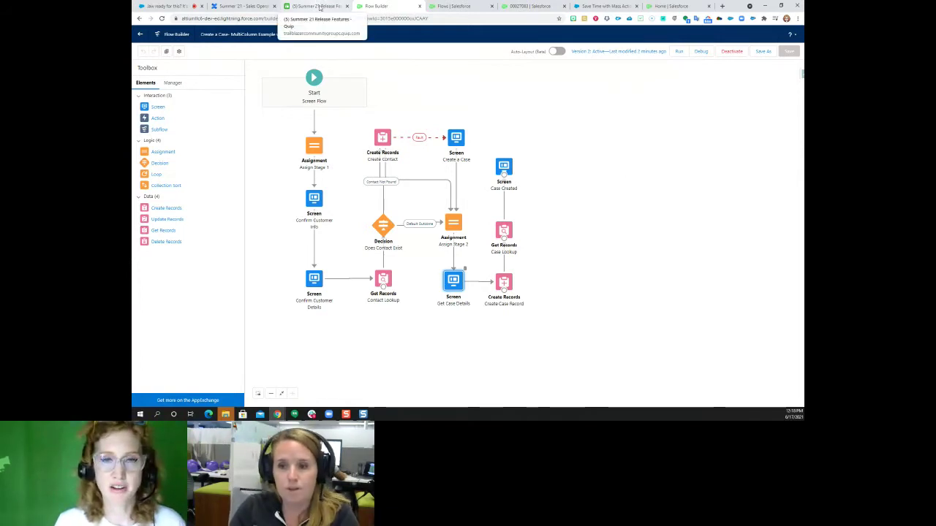
Review the flow speed, record-triggered flow debugging and failed flow interview highlights in the Summer 21 Release Features spreadsheet.
{"action": "left_click", "coordinate": [318, 6]}
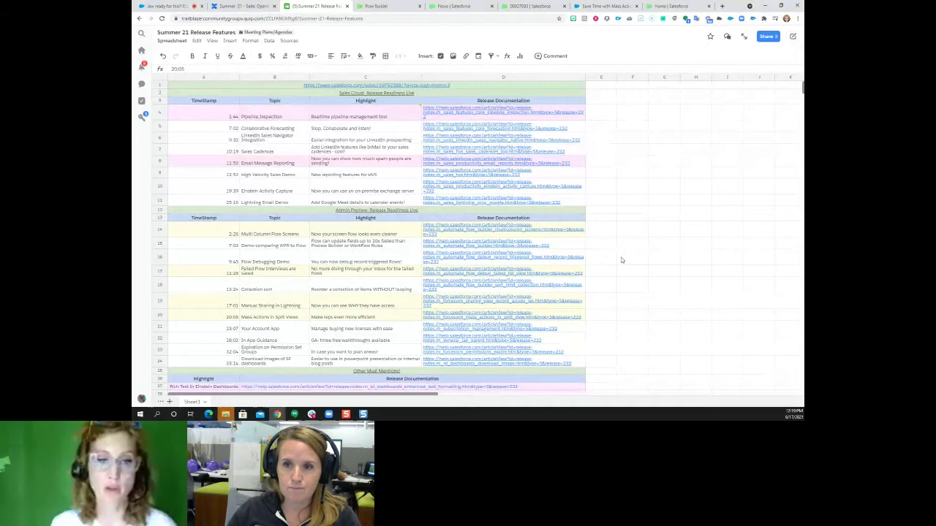
{"action": "left_click", "coordinate": [405, 247]}
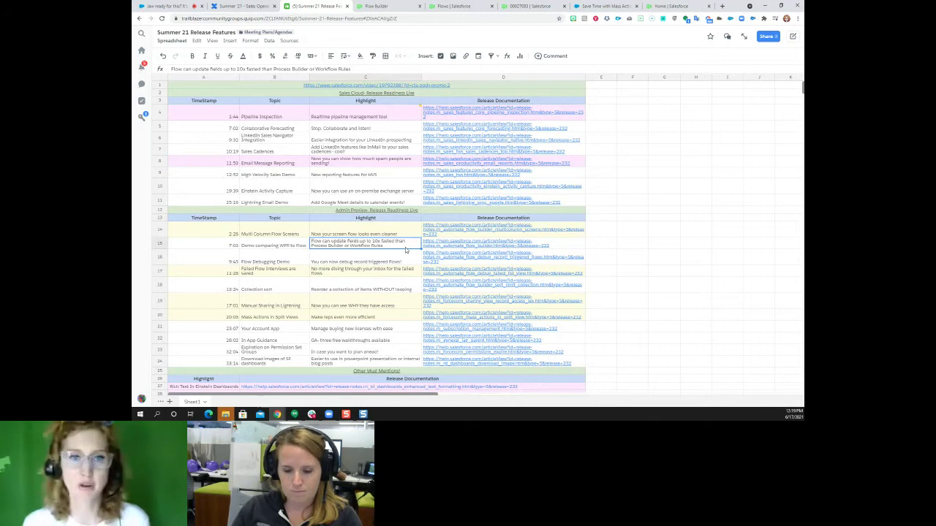
{"action": "key", "text": "Down"}
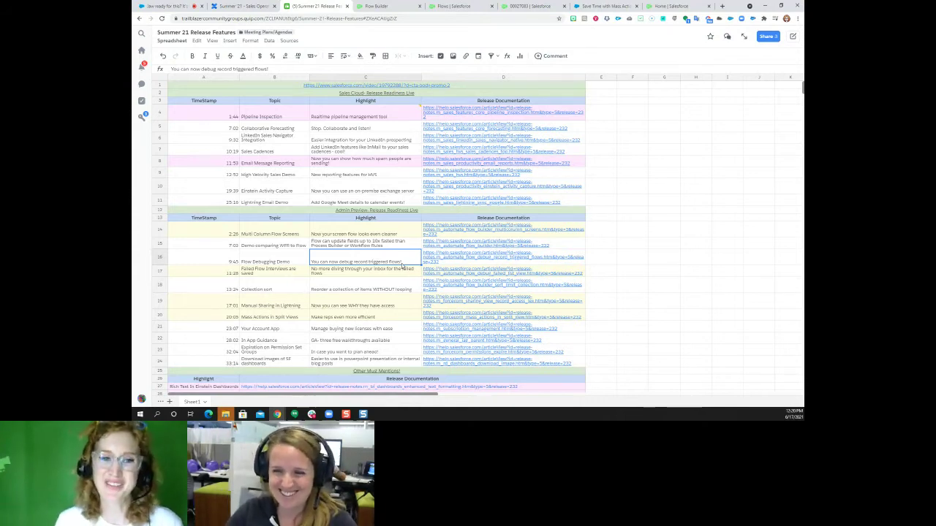
{"action": "left_click", "coordinate": [401, 269]}
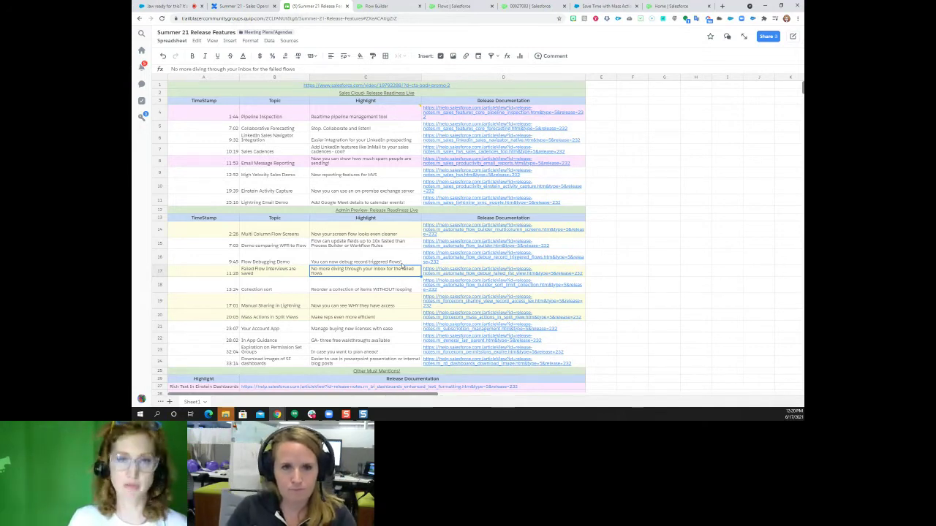
Switch to the Flows Setup browser tab and show the Paused And Failed Flow Interviews page.
{"action": "left_click", "coordinate": [455, 6]}
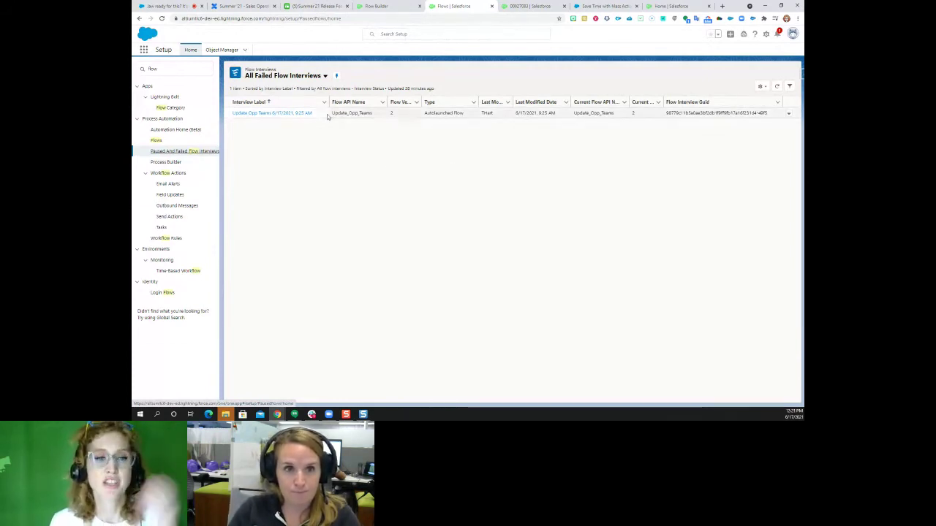
{"action": "left_click", "coordinate": [194, 155]}
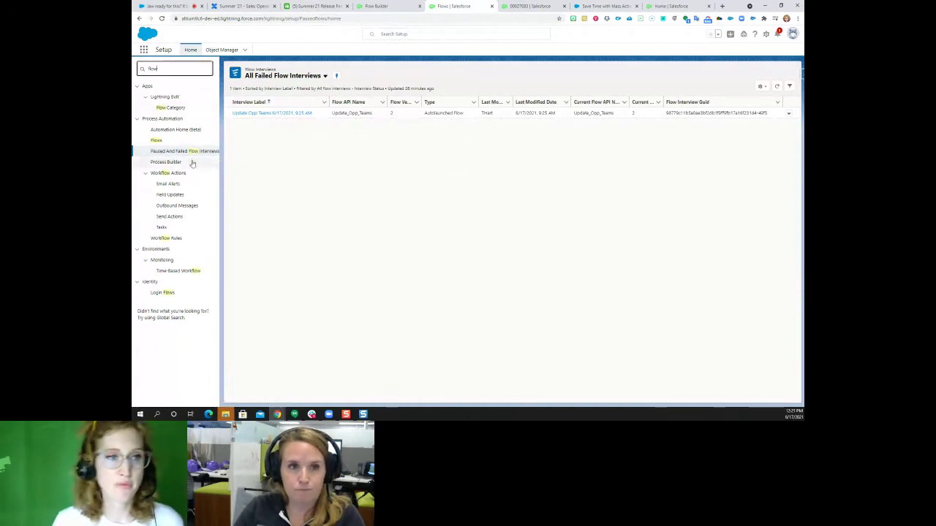
{"action": "double_click", "coordinate": [166, 71]}
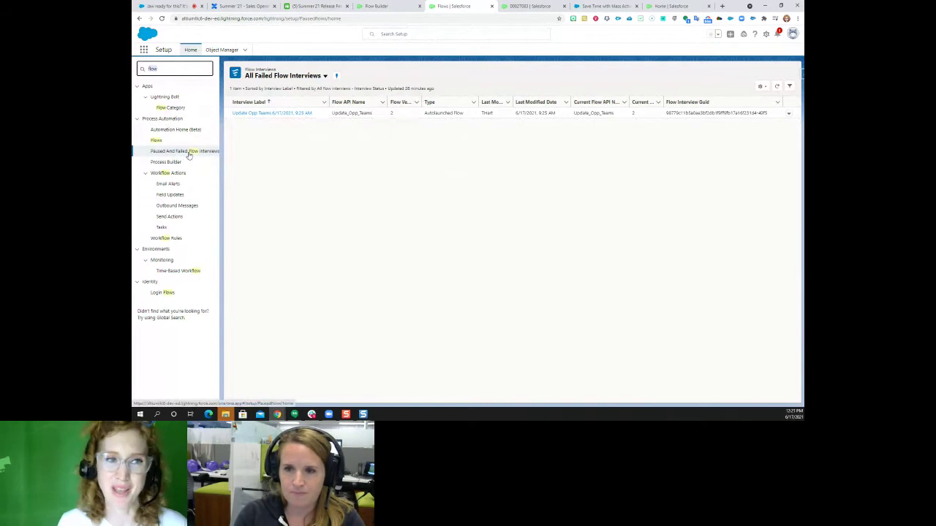
Check the available flow interview list views, then open the failed Update Opp Teams interview and examine its debug details through the error.
{"action": "left_click", "coordinate": [310, 77]}
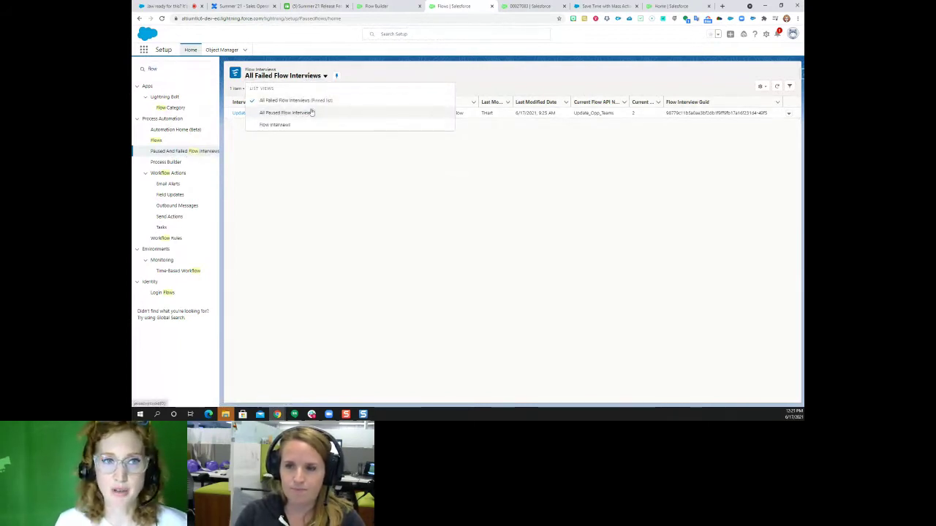
{"action": "left_click", "coordinate": [413, 78]}
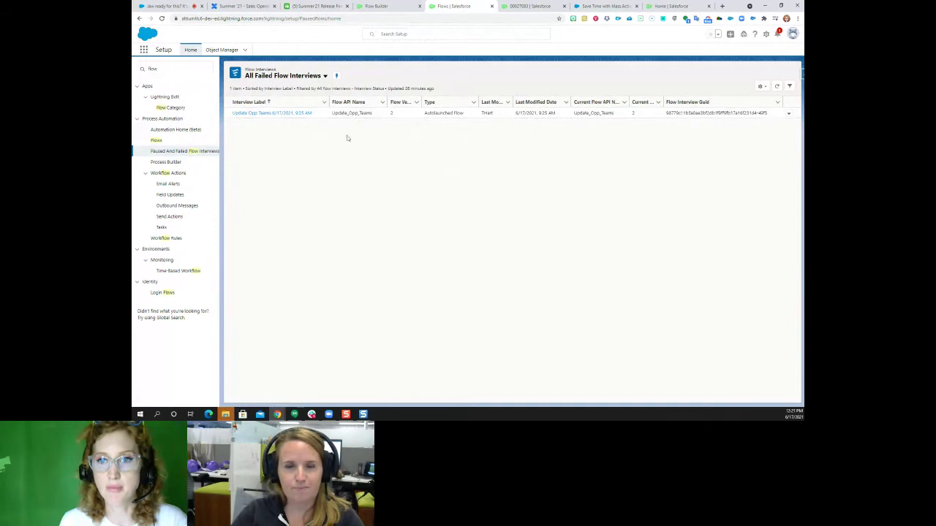
{"action": "left_click", "coordinate": [256, 113]}
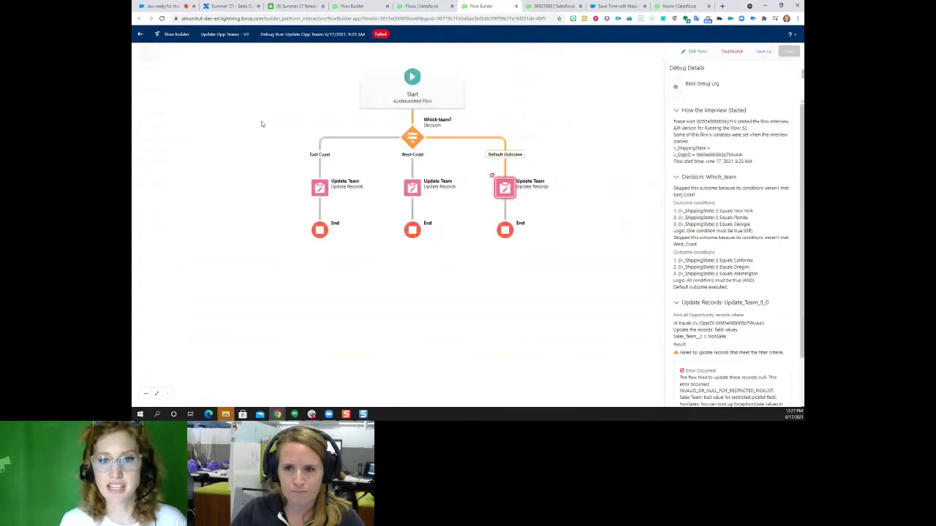
{"action": "scroll", "coordinate": [734, 249], "scroll_direction": "down", "scroll_amount": 2}
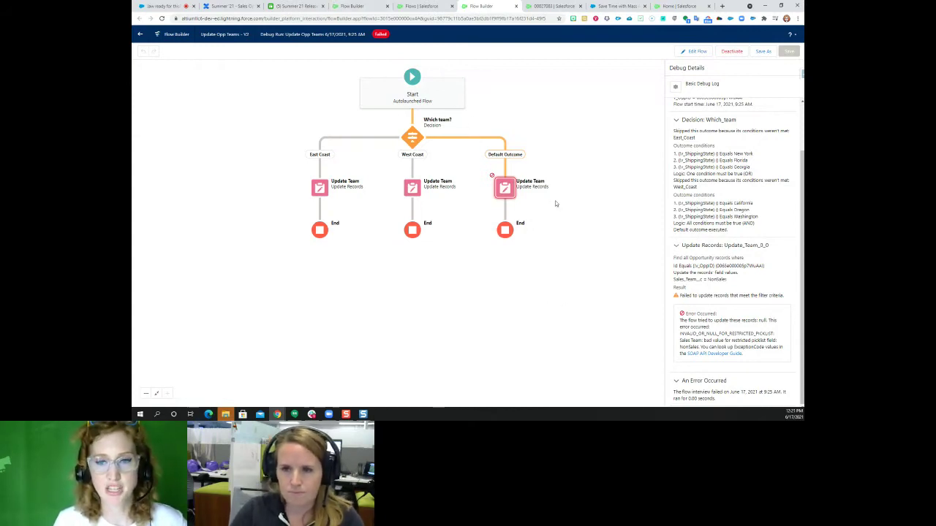
Return to the Summer 21 Release Features spreadsheet and select the Collection sort highlight.
{"action": "left_click", "coordinate": [344, 6]}
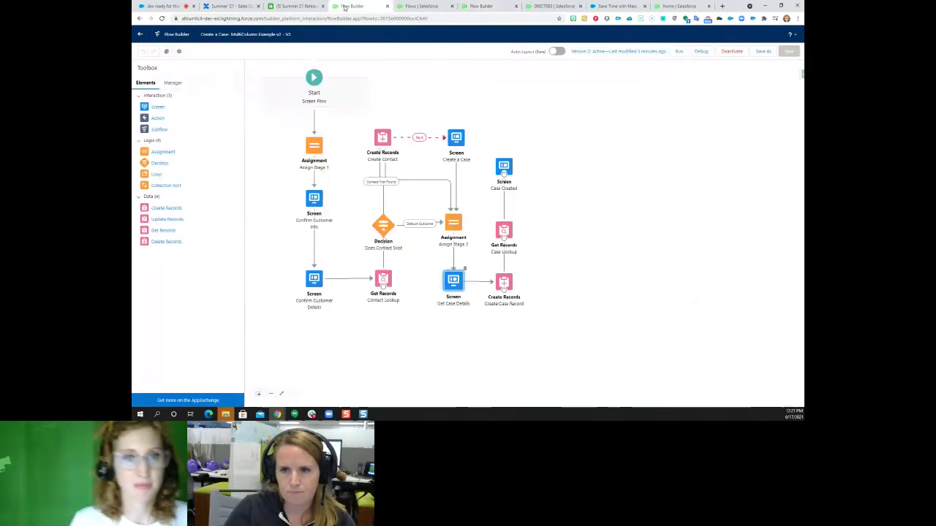
{"action": "left_click", "coordinate": [301, 6]}
{"action": "left_click", "coordinate": [388, 289]}
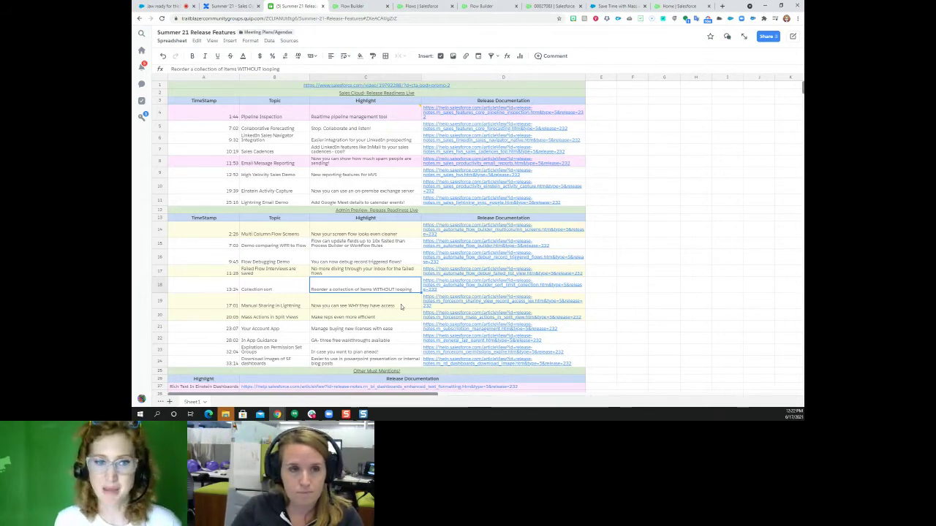
Switch to the Case about Accessories record, open its Sharing Hierarchy, and view the first listed user's access details.
{"action": "left_click", "coordinate": [488, 10]}
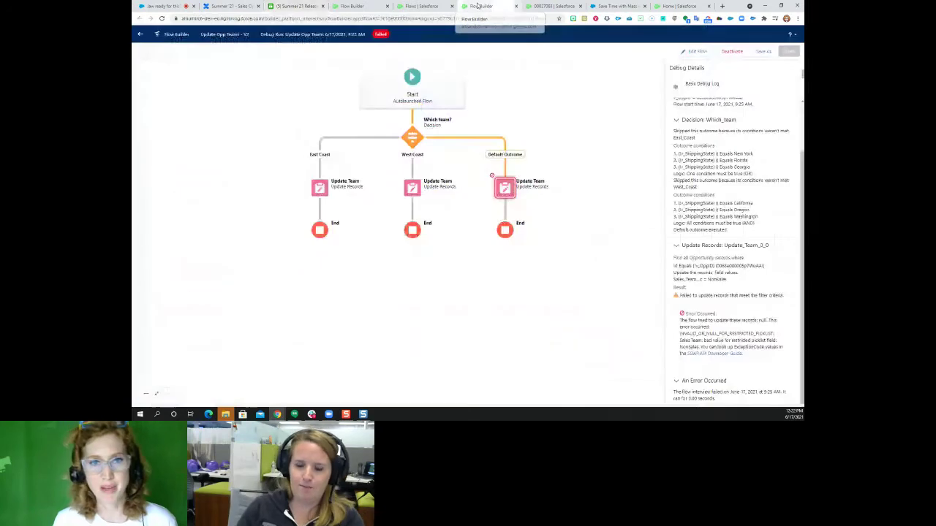
{"action": "left_click", "coordinate": [543, 7]}
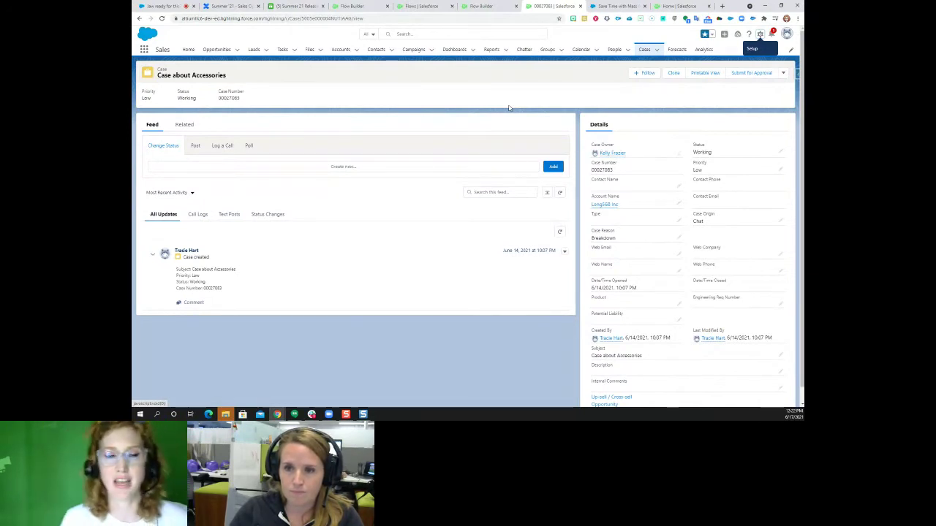
{"action": "left_click", "coordinate": [783, 74]}
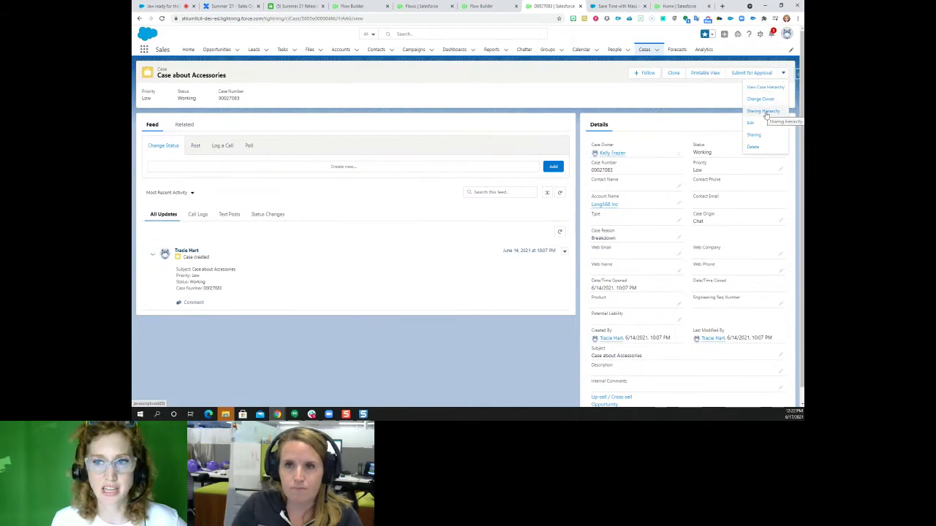
{"action": "left_click", "coordinate": [764, 112]}
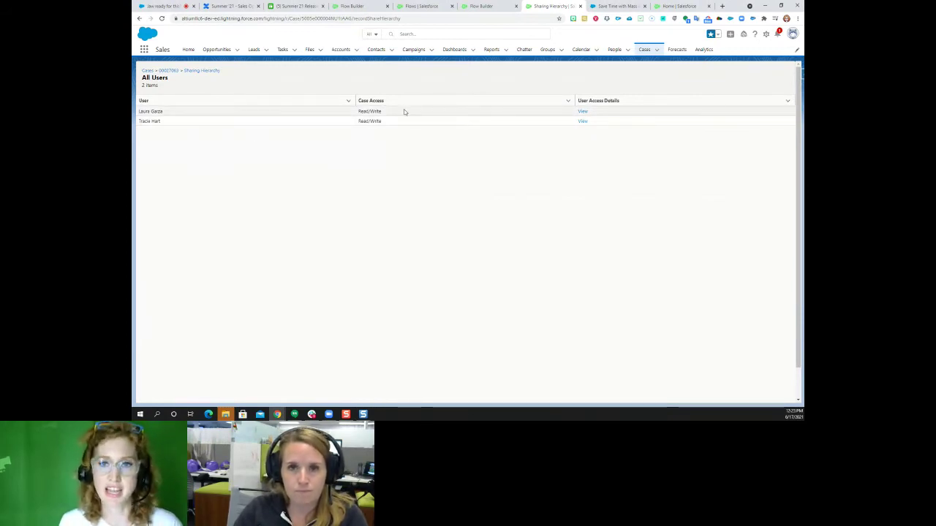
{"action": "left_click", "coordinate": [582, 113]}
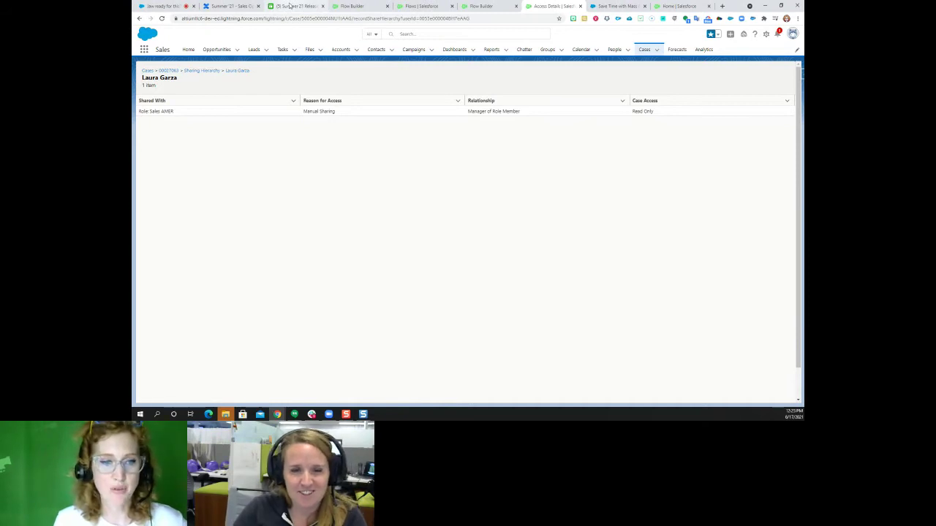
Switch to the Summer 21 Release Features spreadsheet and select the Mass Actions in Split Views topic.
{"action": "left_click", "coordinate": [290, 6]}
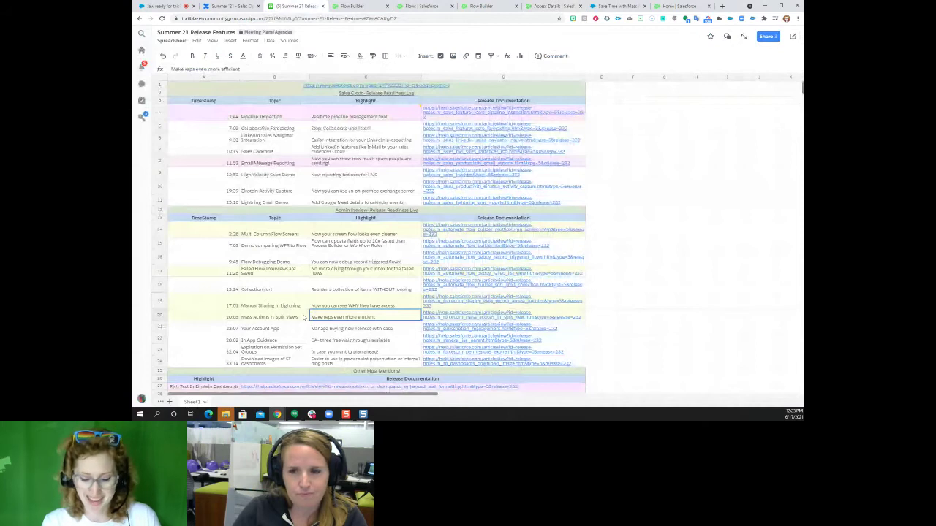
{"action": "left_click", "coordinate": [301, 317]}
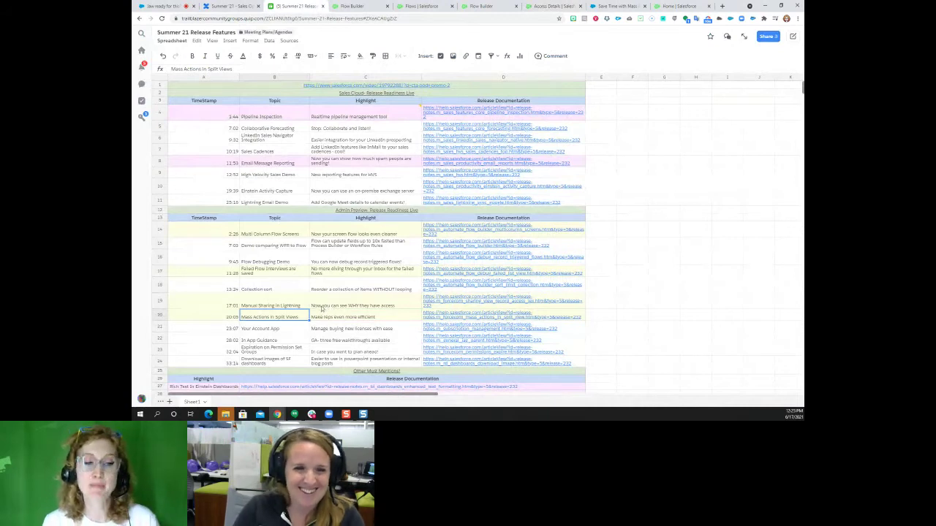
Open Cases in the Service Console browser tab and display the Working Cases list as a table.
{"action": "left_click", "coordinate": [673, 6]}
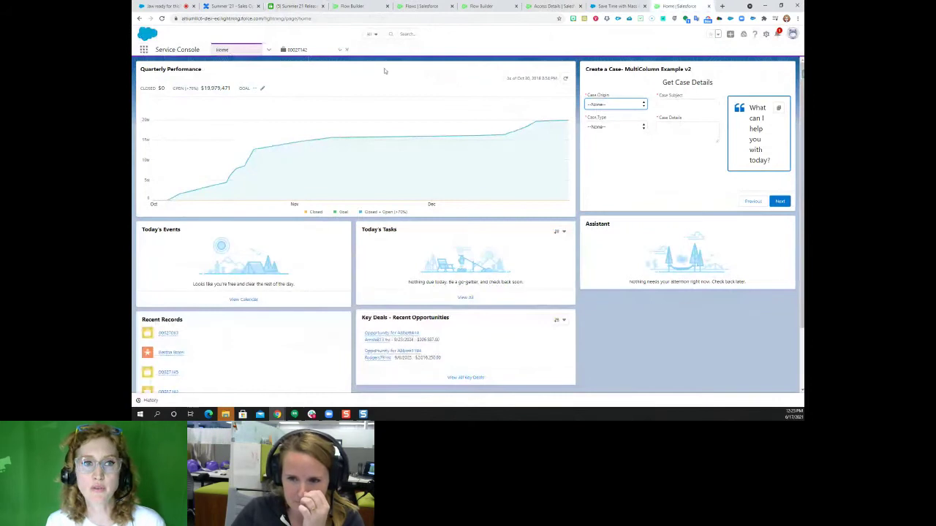
{"action": "left_click", "coordinate": [268, 49]}
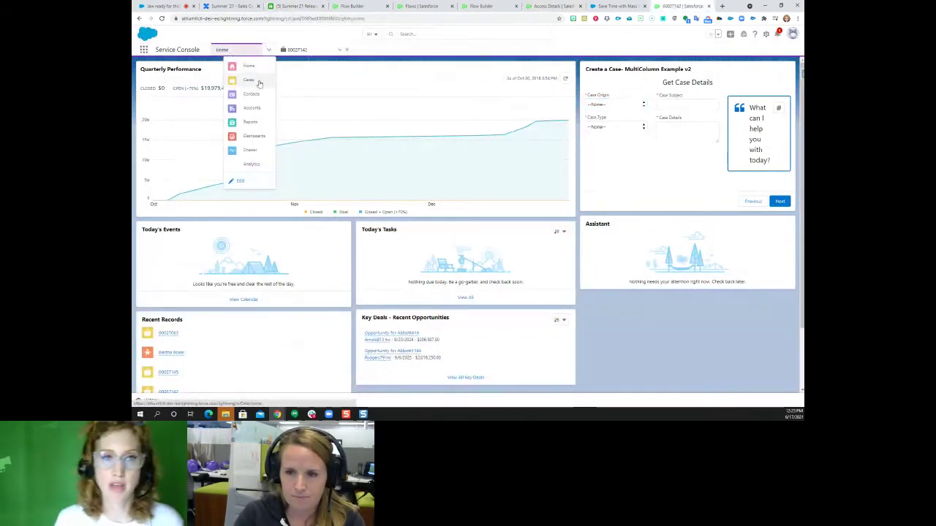
{"action": "left_click", "coordinate": [258, 82]}
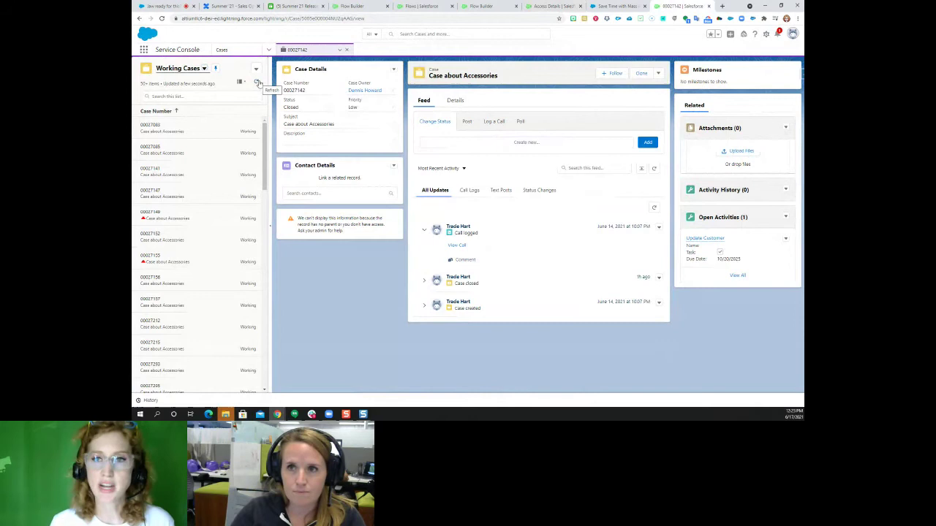
{"action": "left_click", "coordinate": [238, 82]}
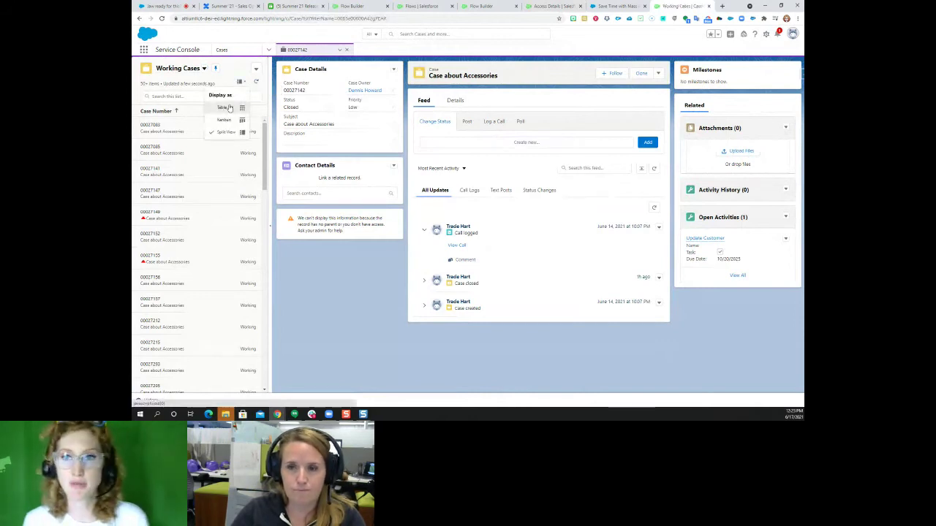
{"action": "left_click", "coordinate": [229, 107]}
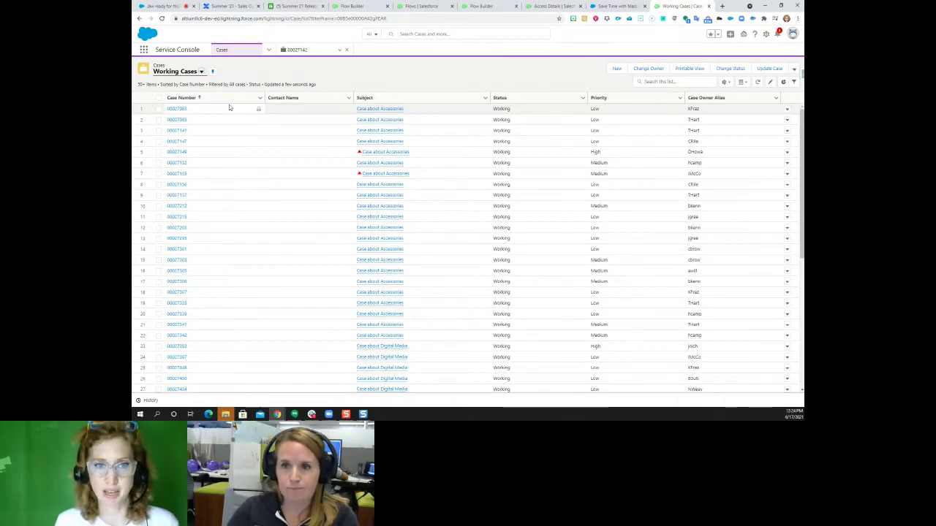
{"action": "mouse_move", "coordinate": [400, 113]}
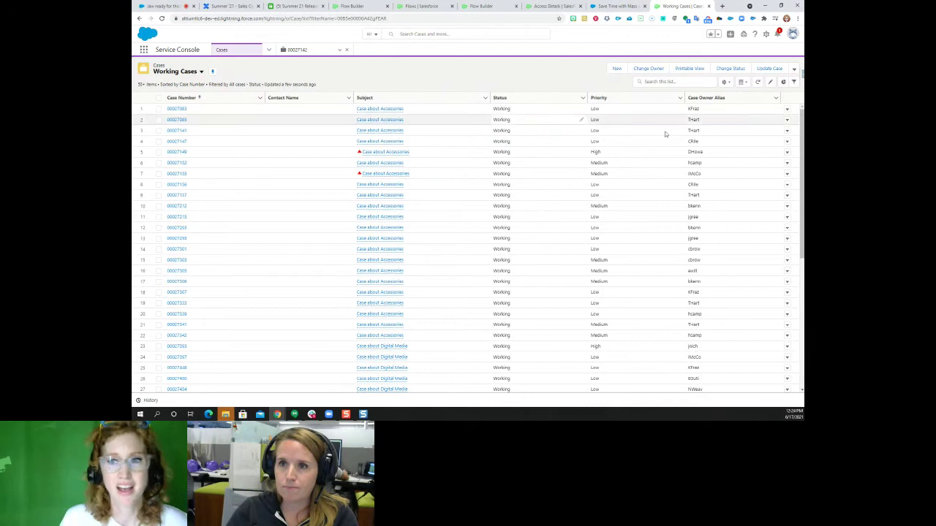
Display the Working Cases list in split view and open several of its cases from the list beside the record.
{"action": "left_click", "coordinate": [745, 83]}
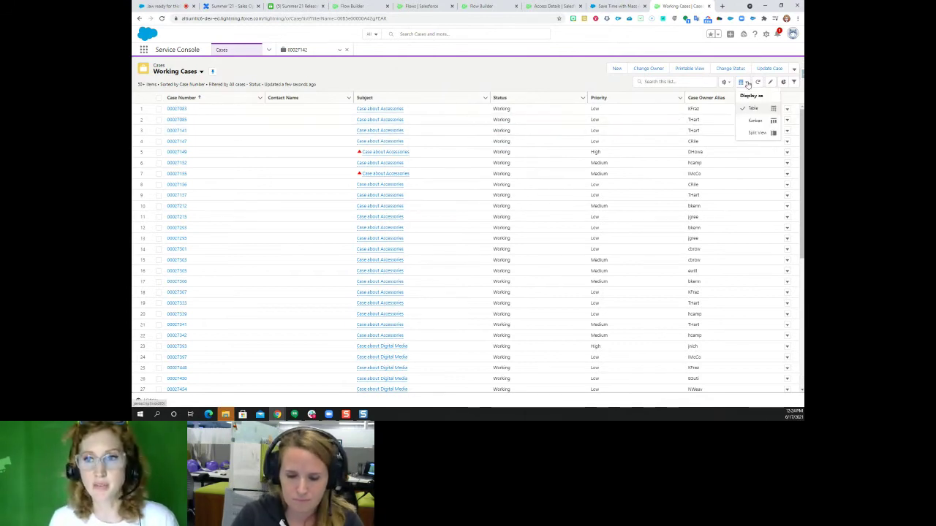
{"action": "left_click", "coordinate": [748, 133]}
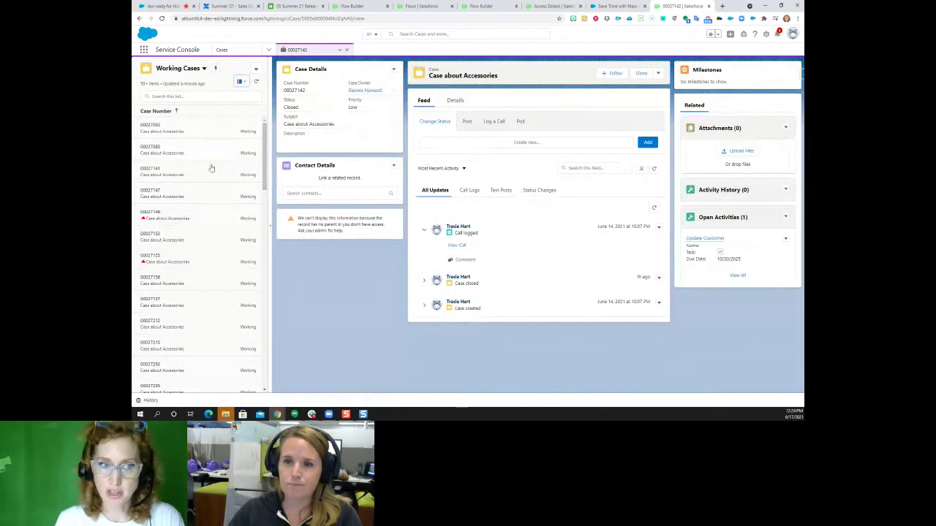
{"action": "left_click", "coordinate": [199, 192]}
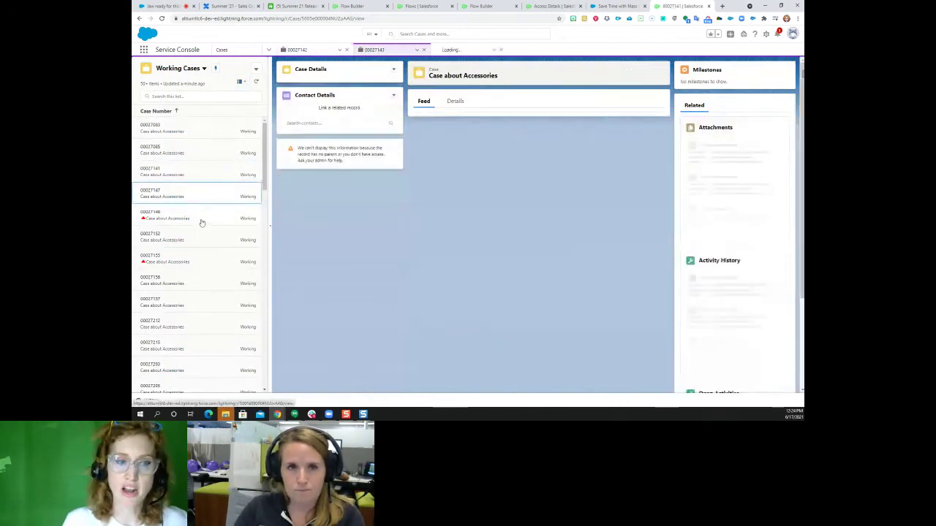
{"action": "left_click", "coordinate": [202, 216]}
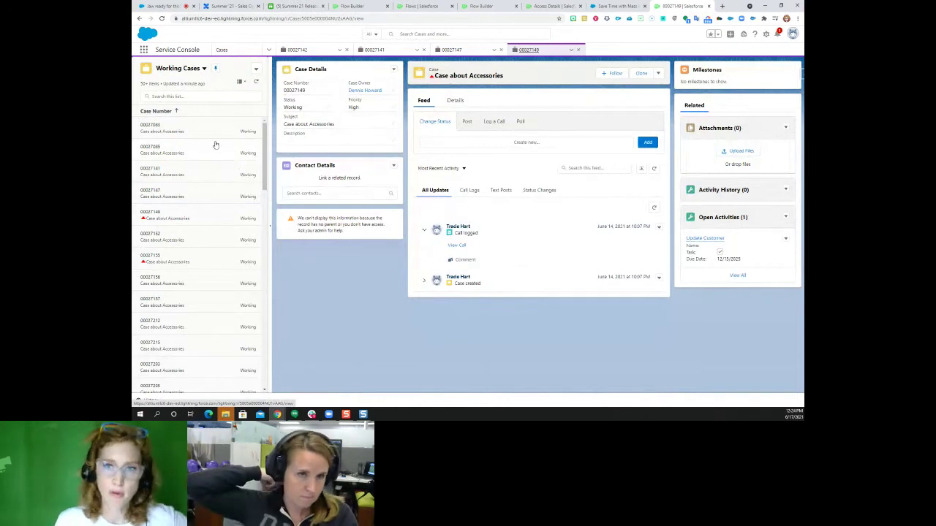
Return the Working Cases list to table display and select all listed cases for a mass action.
{"action": "left_click", "coordinate": [241, 83]}
{"action": "left_click", "coordinate": [224, 107]}
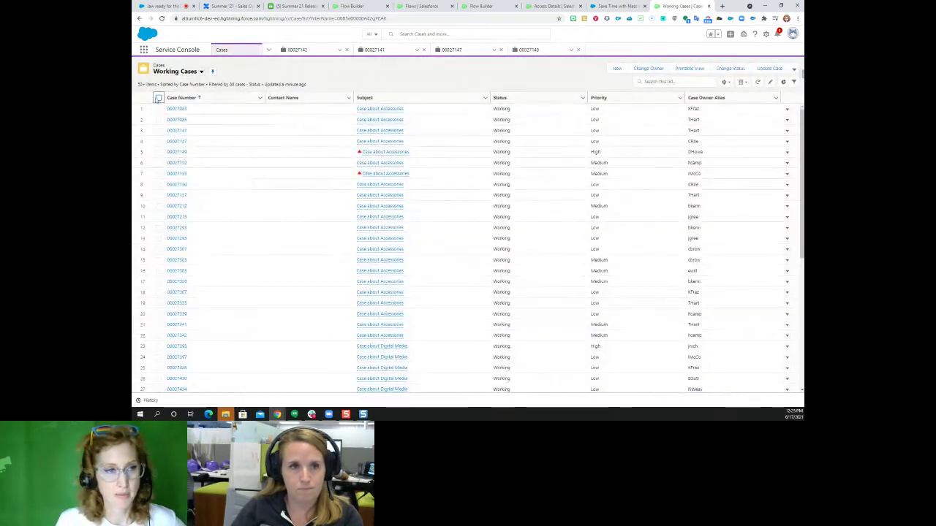
{"action": "left_click", "coordinate": [158, 98]}
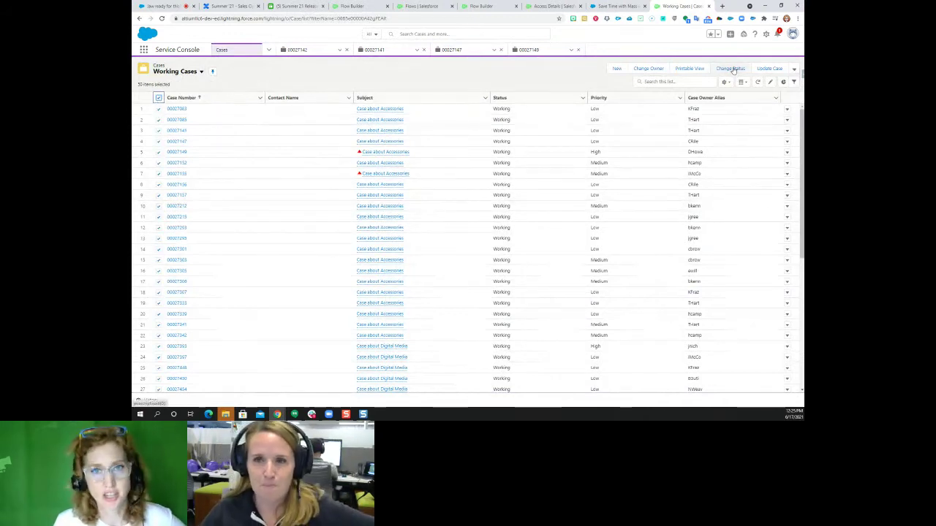
Review the Save Time with Mass Actions in Split View release note and select the Your Account App topic in the Summer 21 Release Features spreadsheet.
{"action": "left_click", "coordinate": [624, 8]}
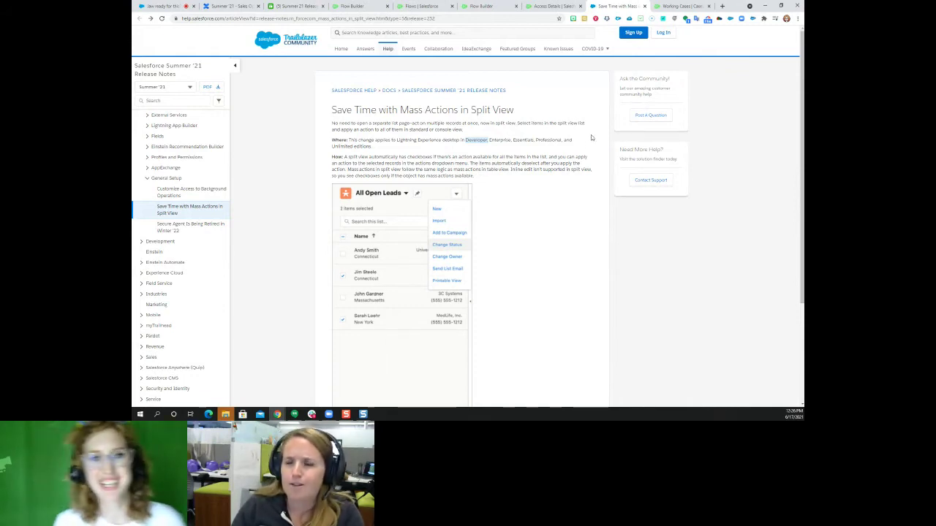
{"action": "left_click", "coordinate": [277, 8]}
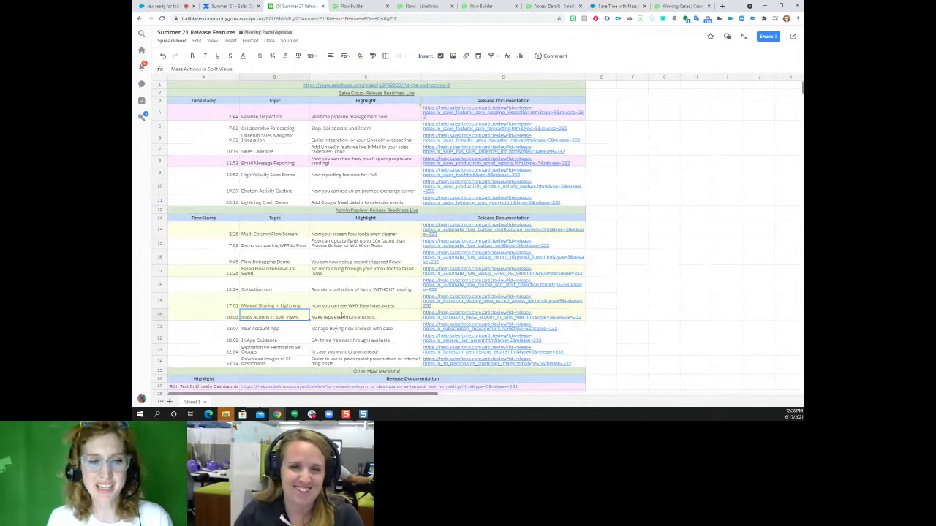
{"action": "scroll", "coordinate": [341, 316], "scroll_direction": "down", "scroll_amount": 1}
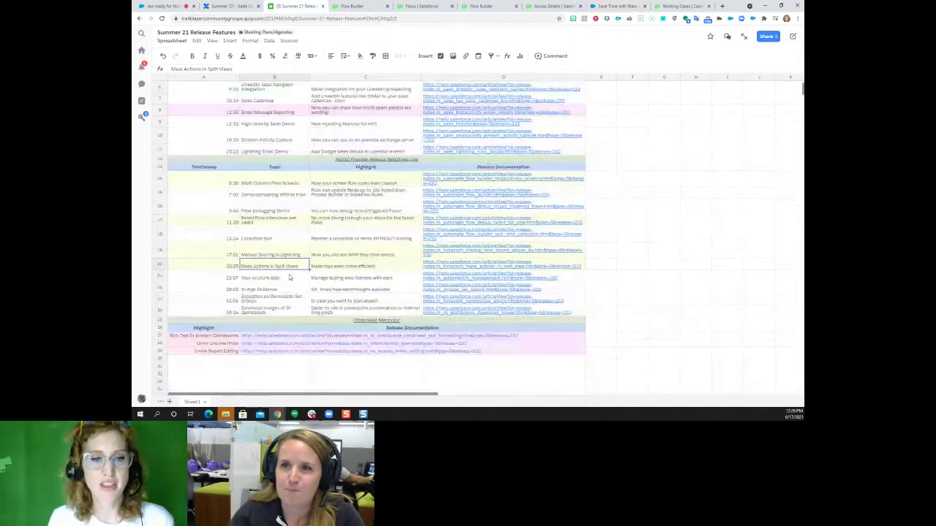
{"action": "left_click", "coordinate": [290, 278]}
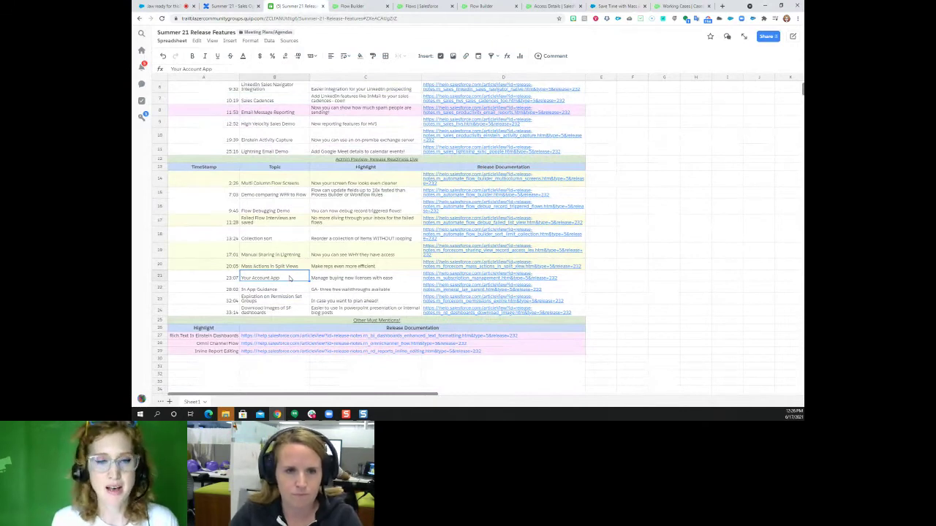
Select the Your Account App highlight about managing new license purchases.
{"action": "key", "text": "Right"}
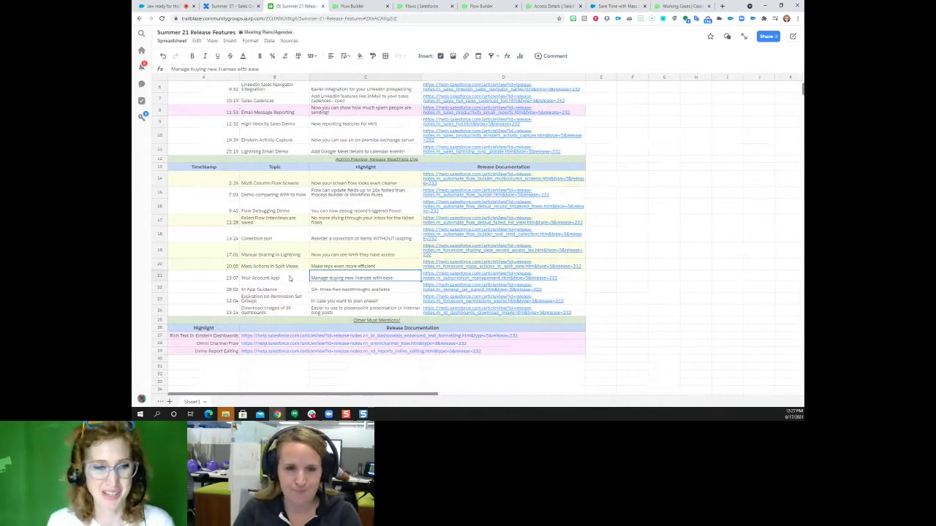
{"action": "left_click", "coordinate": [298, 290]}
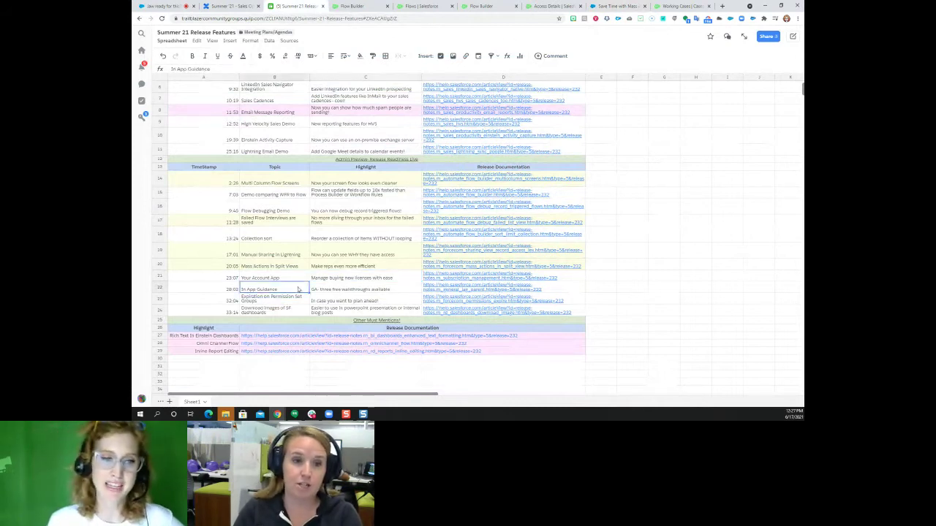
{"action": "key", "text": "Up"}
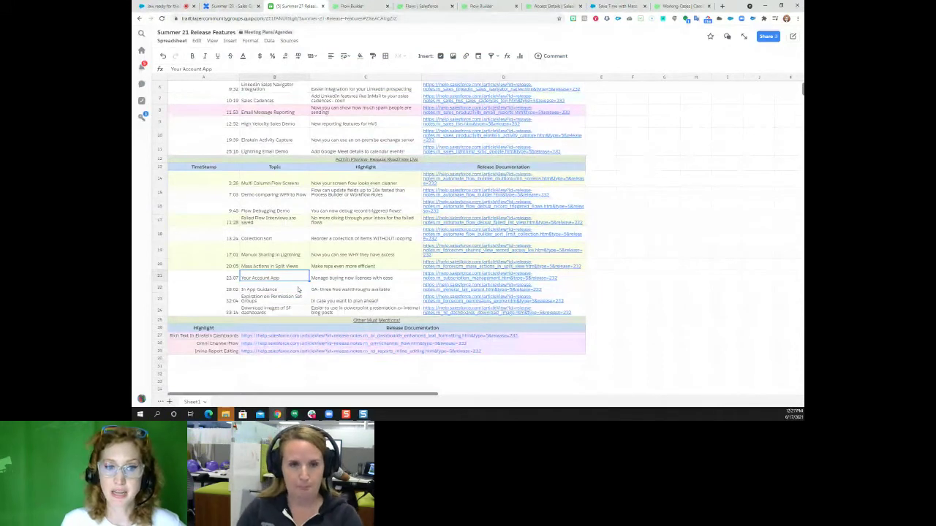
{"action": "key", "text": "Tab"}
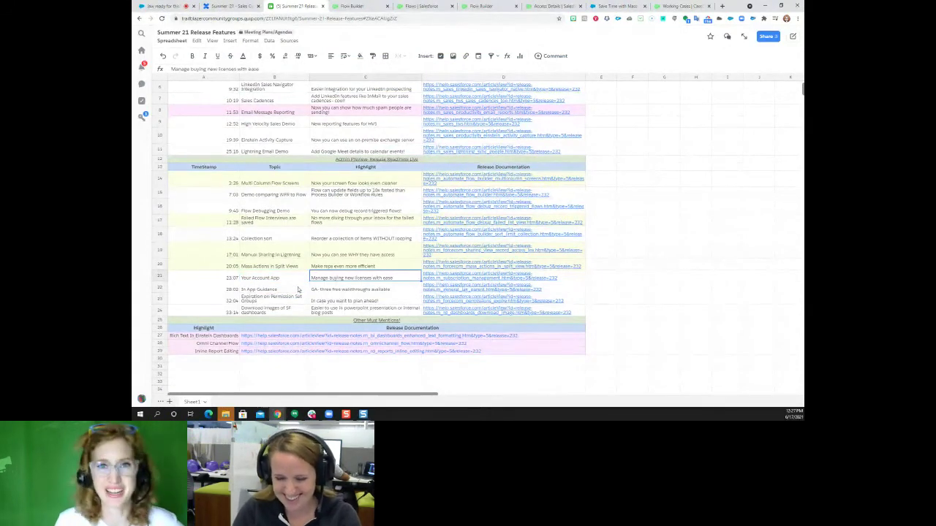
Go through the In App Guidance, Expiration on Permission Set Groups, and Download Images of SF dashboards entries.
{"action": "left_click", "coordinate": [298, 290]}
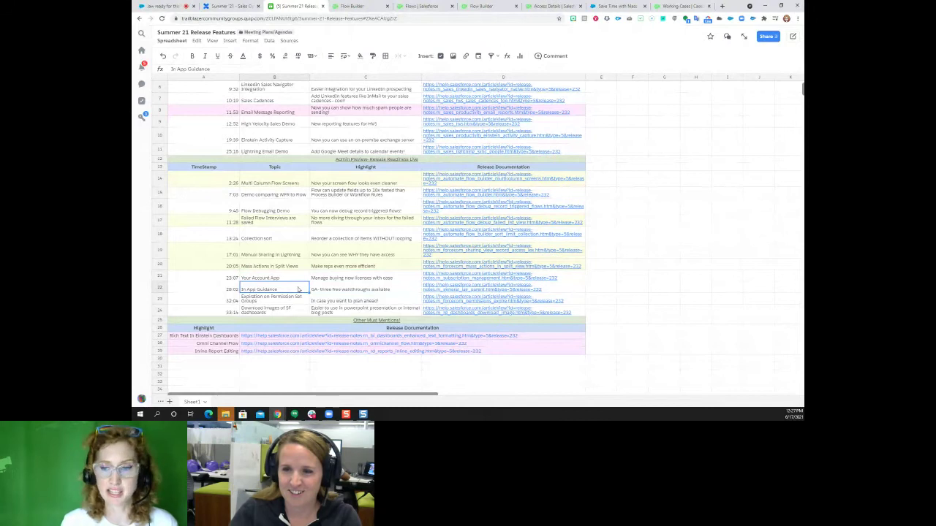
{"action": "key", "text": "Tab"}
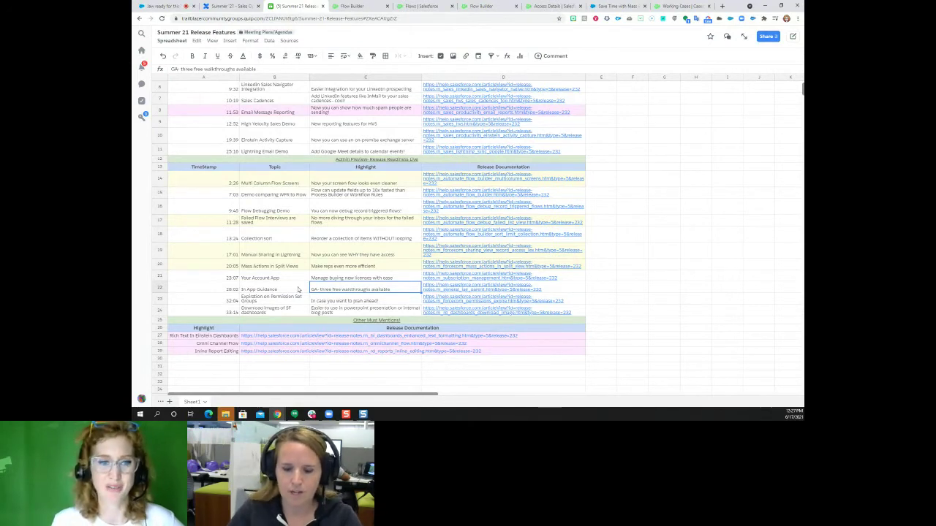
{"action": "key", "text": "Down"}
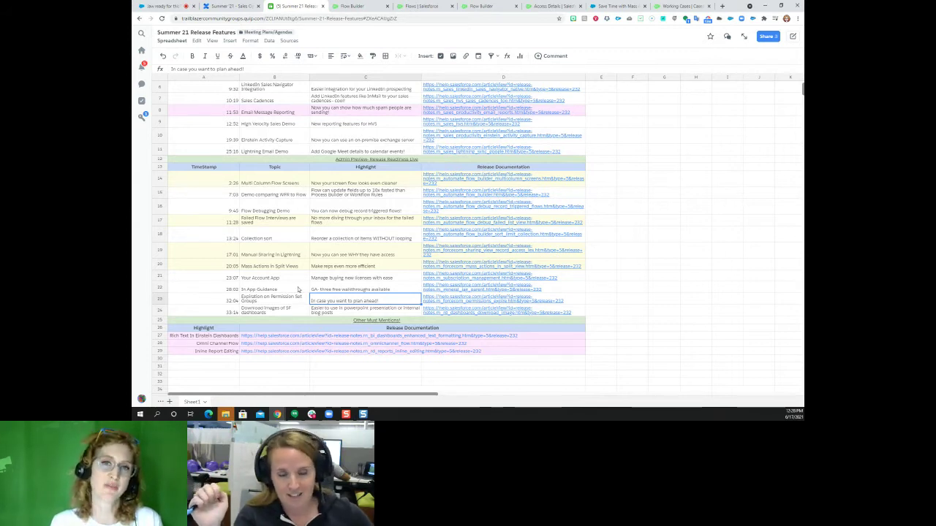
{"action": "key", "text": "Left"}
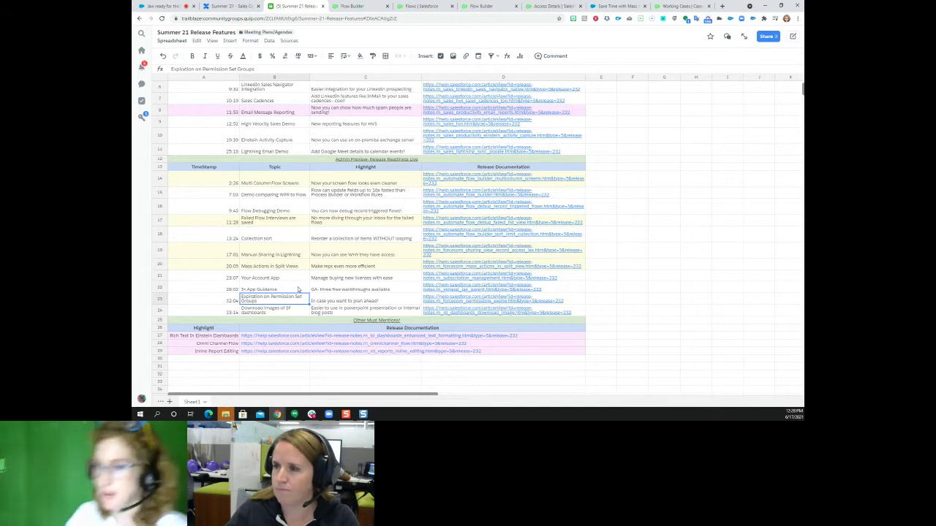
{"action": "key", "text": "Down"}
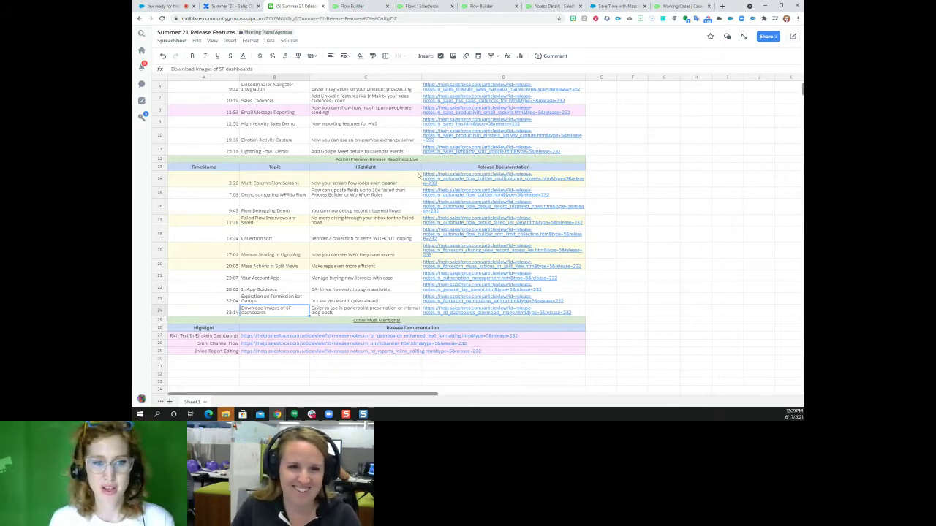
{"action": "scroll", "coordinate": [440, 176], "scroll_direction": "up", "scroll_amount": 1}
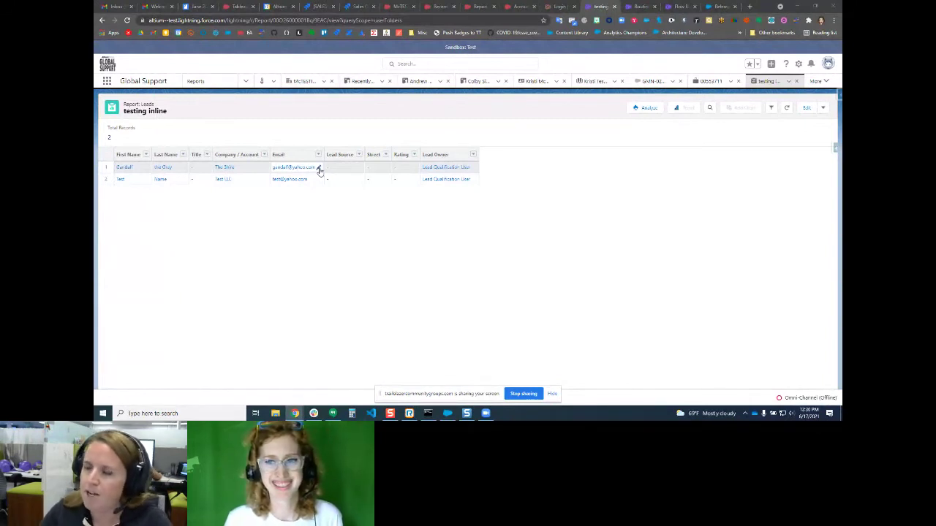
Edit the first lead's Title inline in the testing inline report, setting it to "cool person", and save it.
{"action": "left_click", "coordinate": [207, 169]}
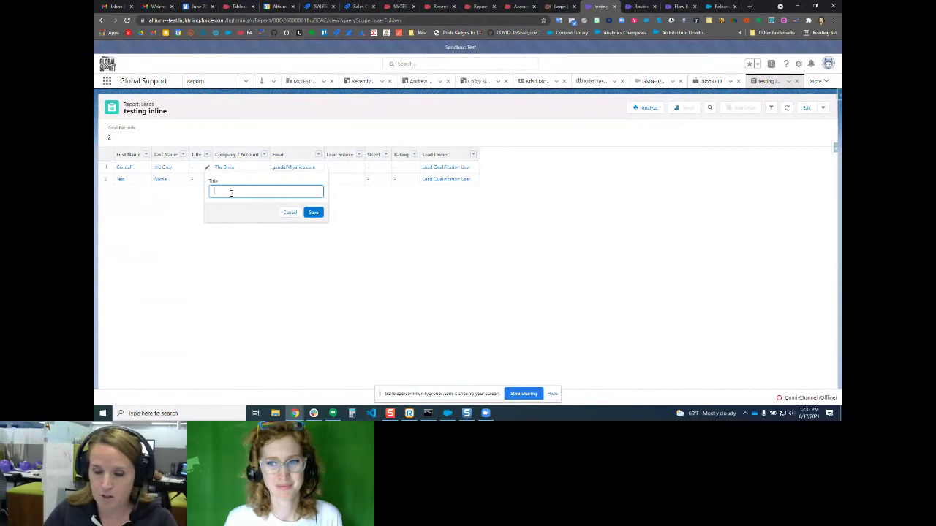
{"action": "type", "text": "ool person"}
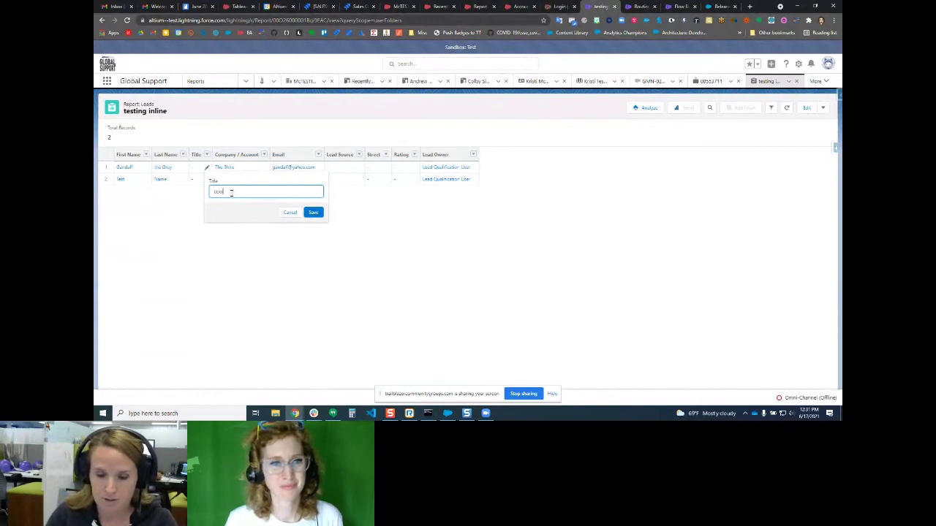
{"action": "left_click", "coordinate": [310, 216]}
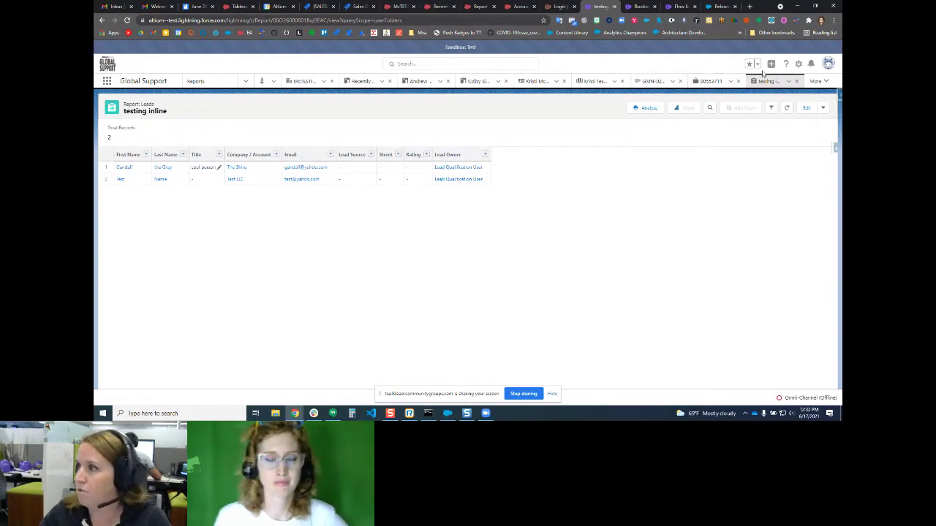
Open Setup, find Report Types by searching for "report", and start a new custom report type.
{"action": "left_click", "coordinate": [799, 63]}
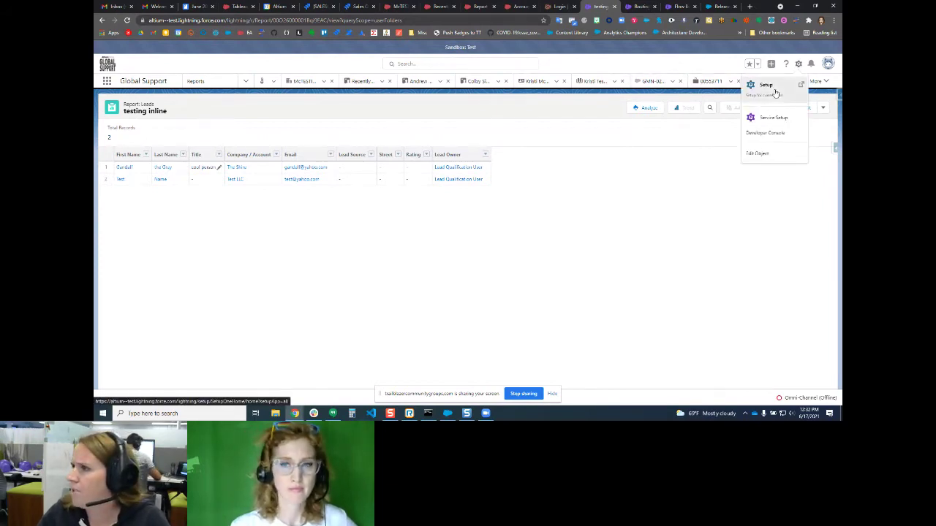
{"action": "left_click", "coordinate": [776, 92]}
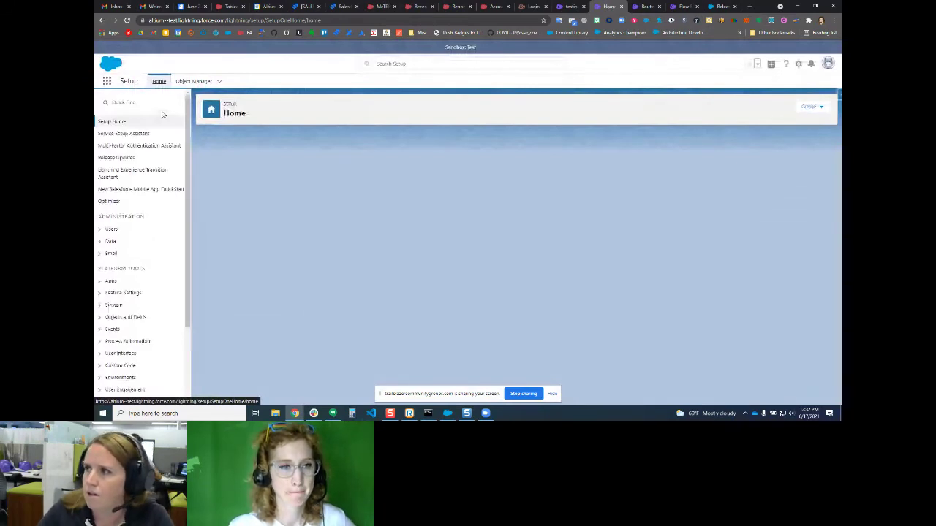
{"action": "type", "text": "report"}
{"action": "left_click", "coordinate": [147, 182]}
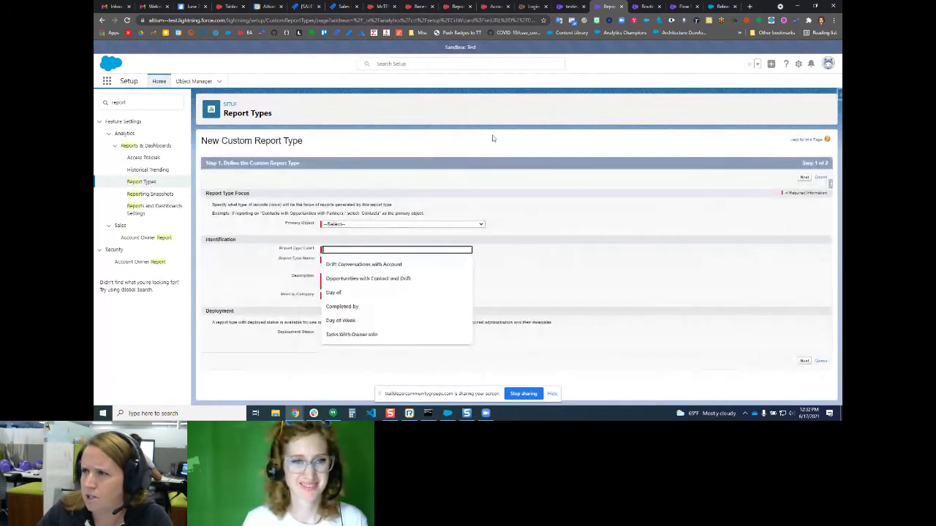
Set the new custom report type's primary object to Email Messages.
{"action": "left_click", "coordinate": [369, 225]}
{"action": "scroll", "coordinate": [377, 275], "scroll_direction": "down", "scroll_amount": 5}
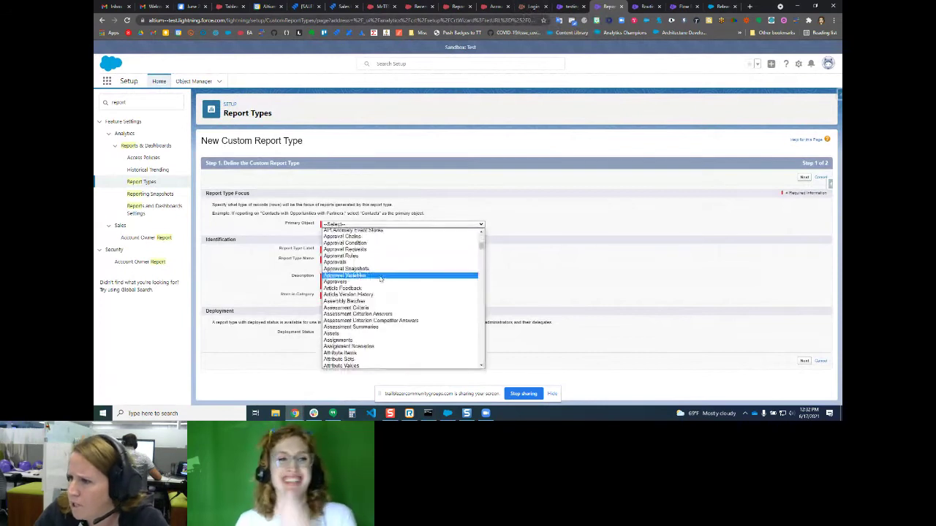
{"action": "scroll", "coordinate": [380, 278], "scroll_direction": "down", "scroll_amount": 20}
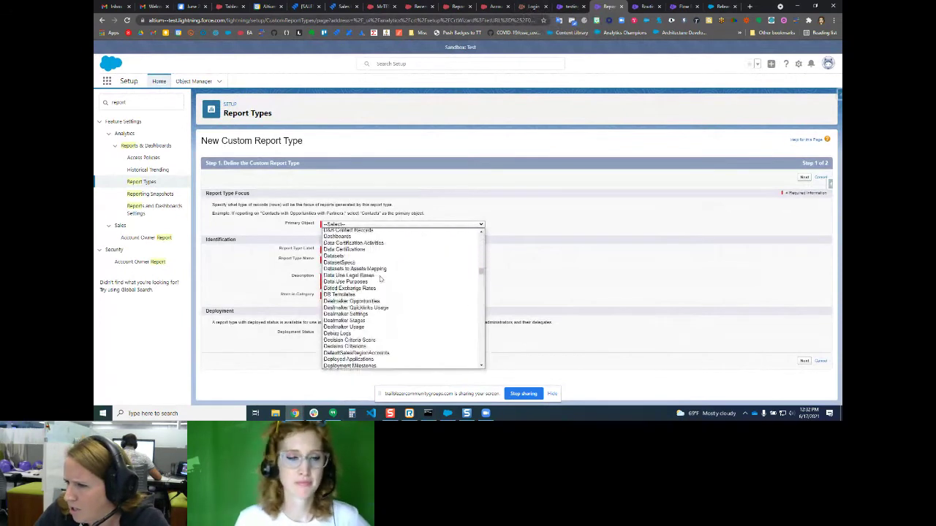
{"action": "scroll", "coordinate": [380, 279], "scroll_direction": "down", "scroll_amount": 5}
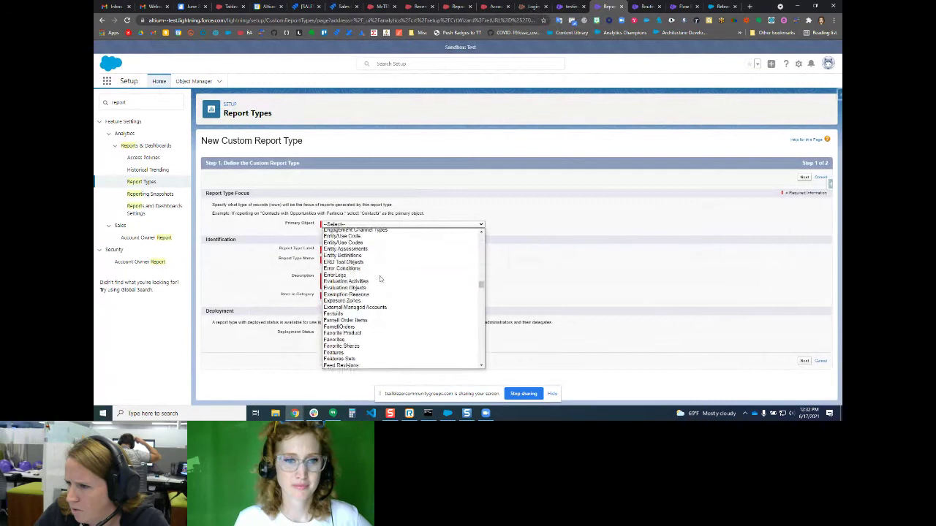
{"action": "scroll", "coordinate": [382, 272], "scroll_direction": "up", "scroll_amount": 4}
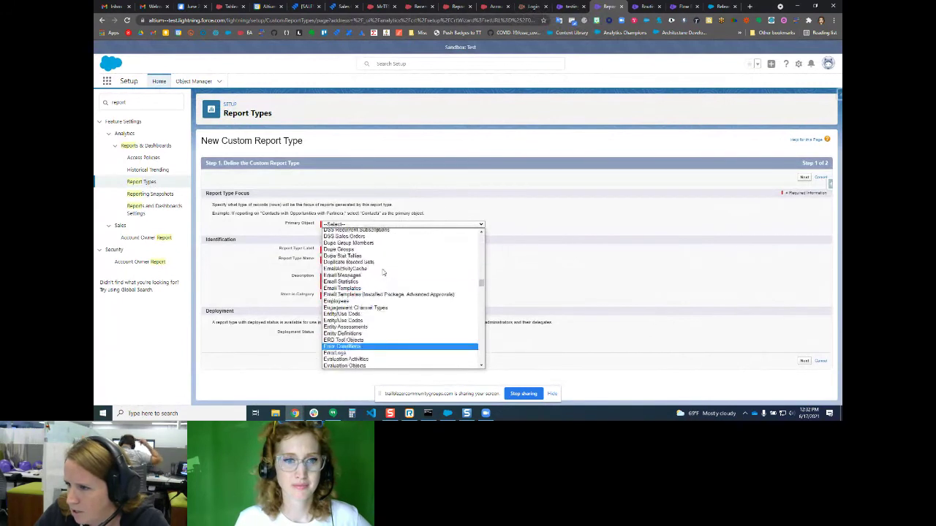
{"action": "left_click", "coordinate": [363, 274]}
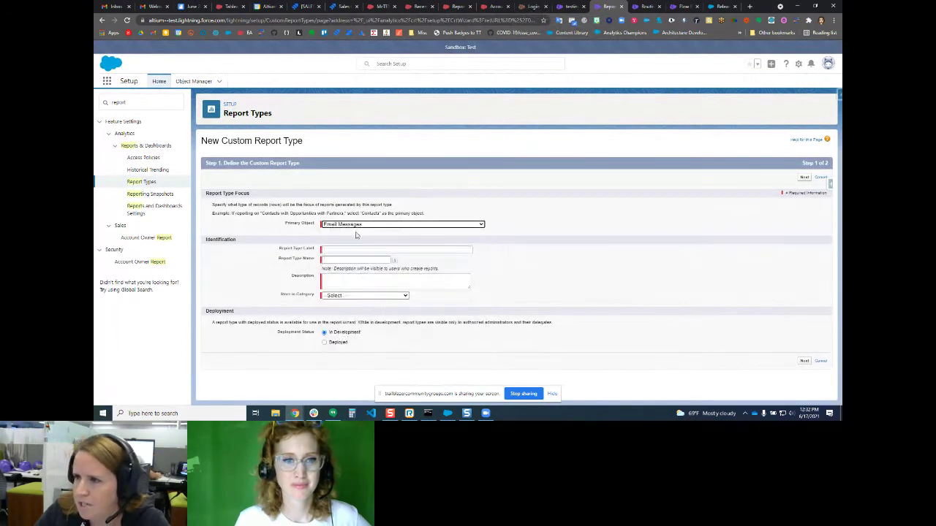
{"action": "left_click", "coordinate": [351, 251]}
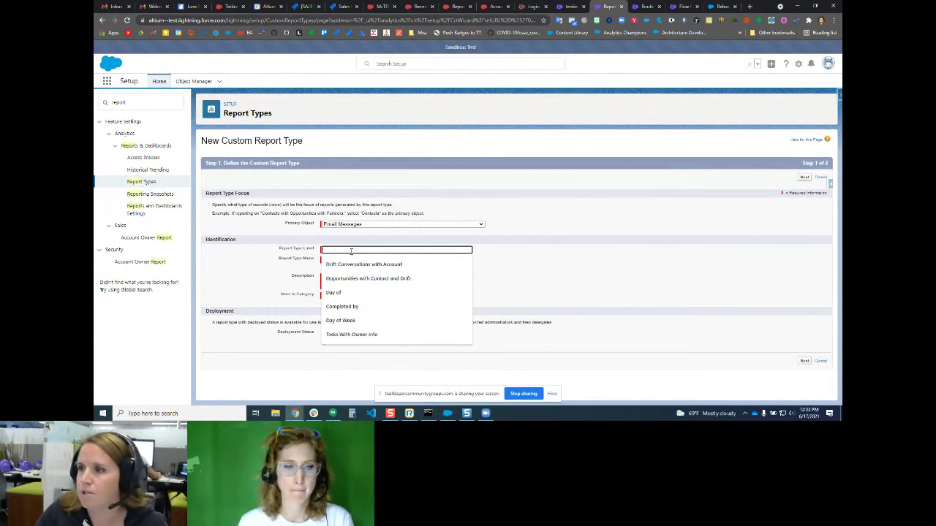
{"action": "left_click", "coordinate": [356, 235]}
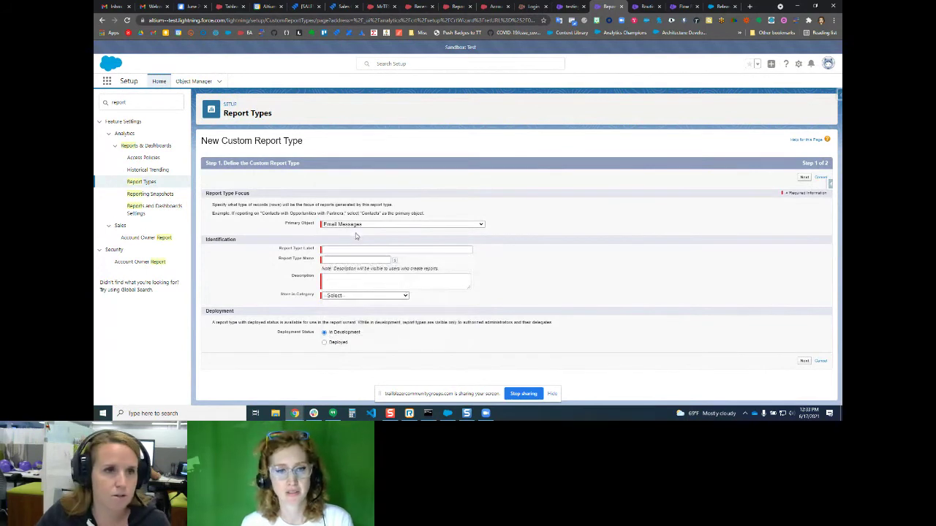
Switch to the Trailhead developer org and open the Reports page of the Sales app.
{"action": "left_click", "coordinate": [527, 6]}
{"action": "left_click", "coordinate": [282, 239]}
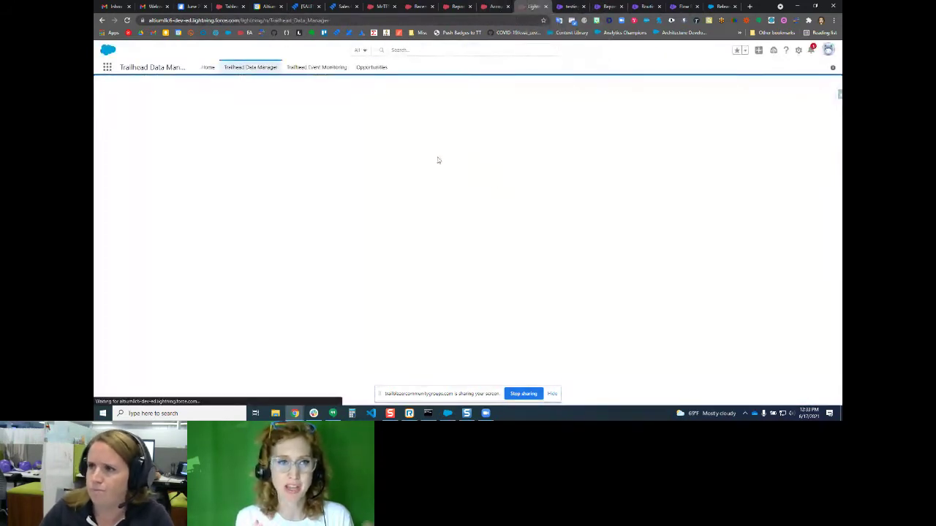
{"action": "left_click", "coordinate": [106, 67]}
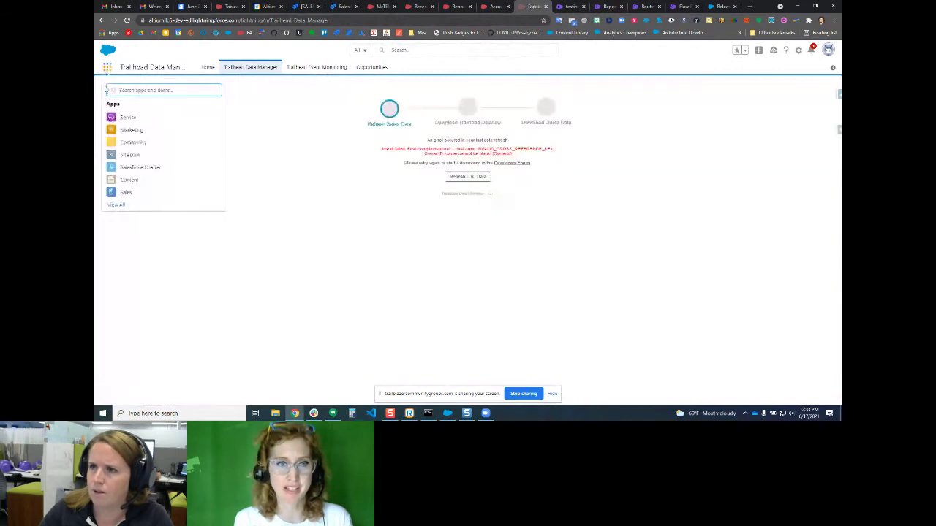
{"action": "left_click", "coordinate": [128, 192]}
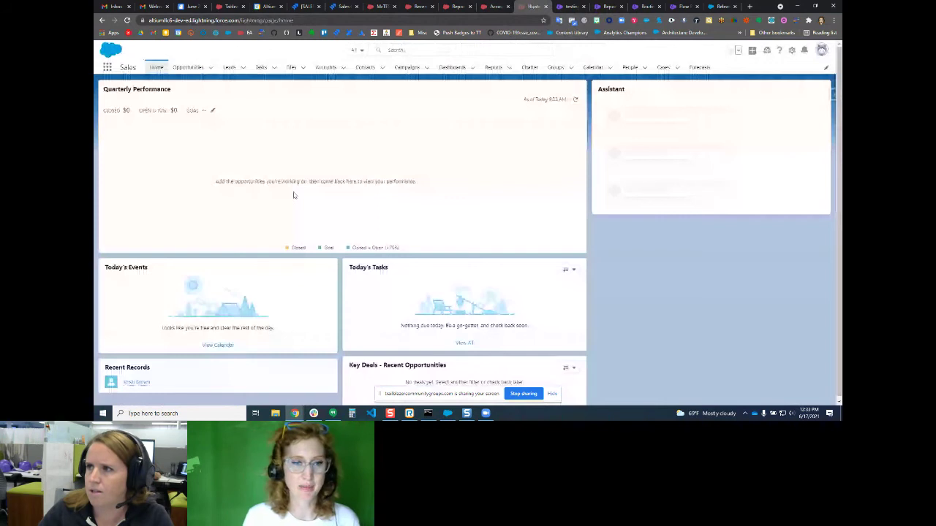
{"action": "left_click", "coordinate": [493, 68]}
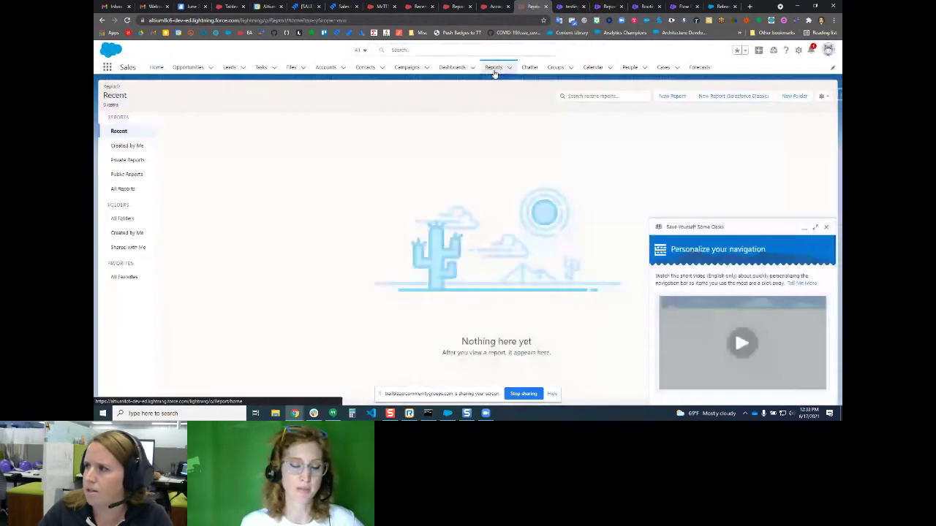
Start a new report, searching for "email" and using the Email Messages With Leads report type.
{"action": "left_click", "coordinate": [673, 96]}
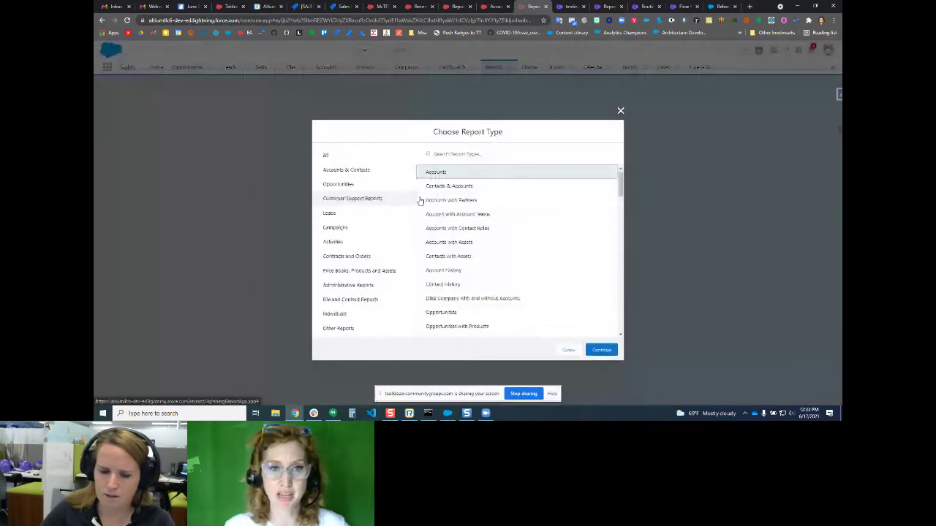
{"action": "type", "text": "email"}
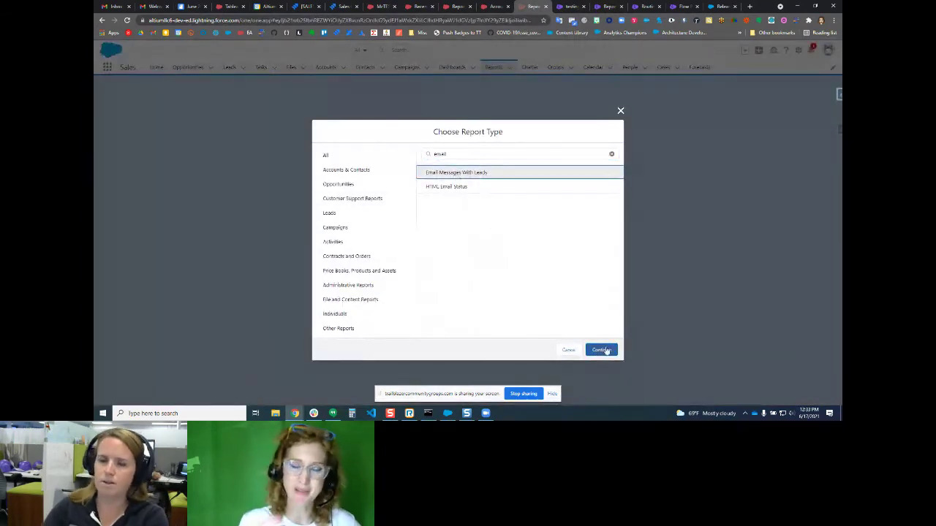
{"action": "left_click", "coordinate": [600, 351]}
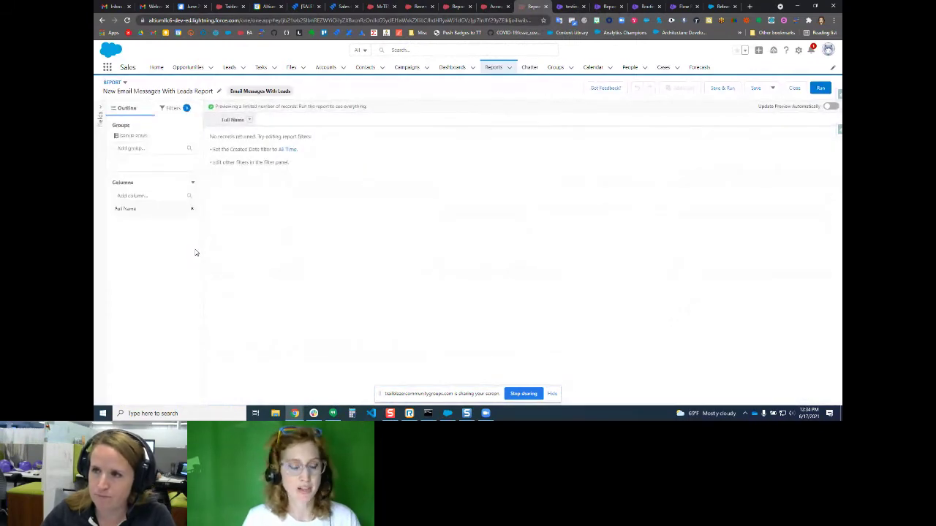
Look through the Email Messages fields available as columns for the new report.
{"action": "left_click", "coordinate": [160, 196]}
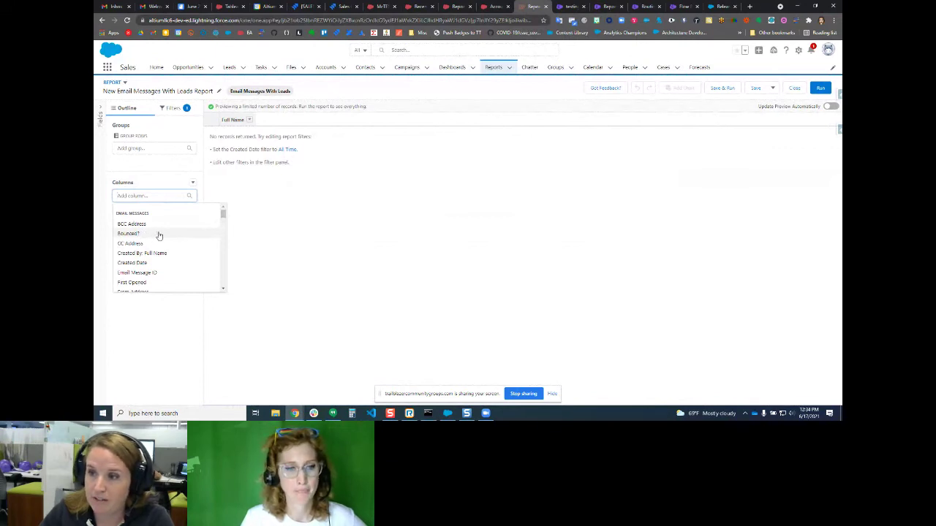
{"action": "scroll", "coordinate": [156, 277], "scroll_direction": "down", "scroll_amount": 4}
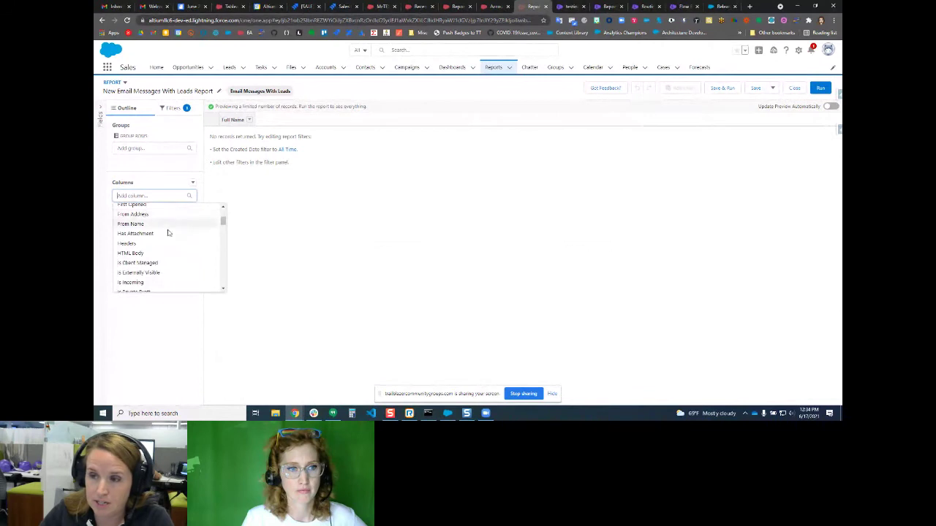
{"action": "scroll", "coordinate": [173, 244], "scroll_direction": "down", "scroll_amount": 2}
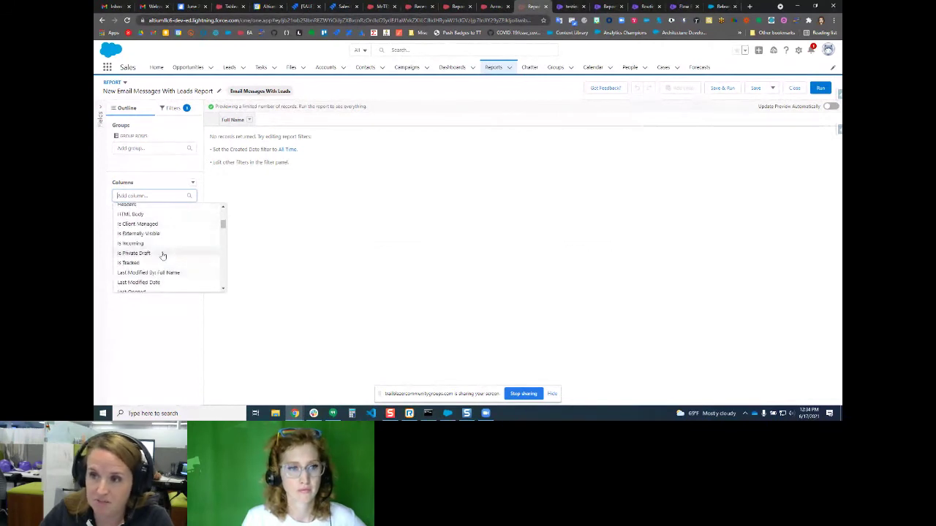
{"action": "scroll", "coordinate": [150, 235], "scroll_direction": "down", "scroll_amount": 4}
{"action": "scroll", "coordinate": [164, 243], "scroll_direction": "down", "scroll_amount": 2}
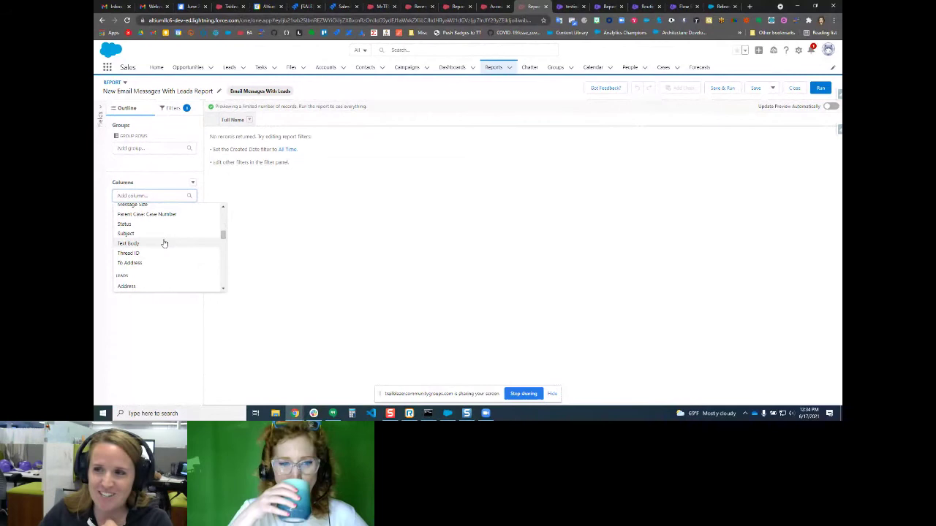
{"action": "left_click", "coordinate": [167, 184]}
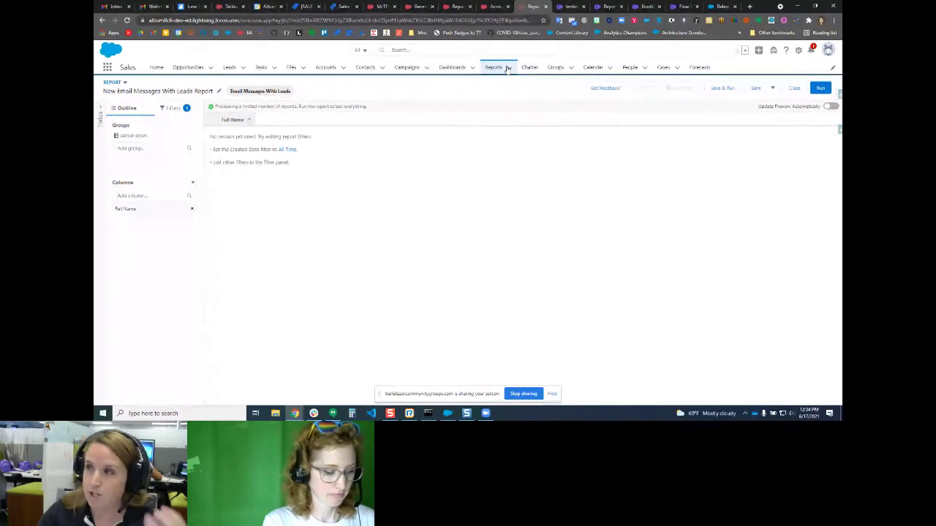
Show the Omni-Channel Routing Configurations in Setup and the blank Omni-Channel Flow (Beta) in Flow Builder.
{"action": "left_click", "coordinate": [647, 6]}
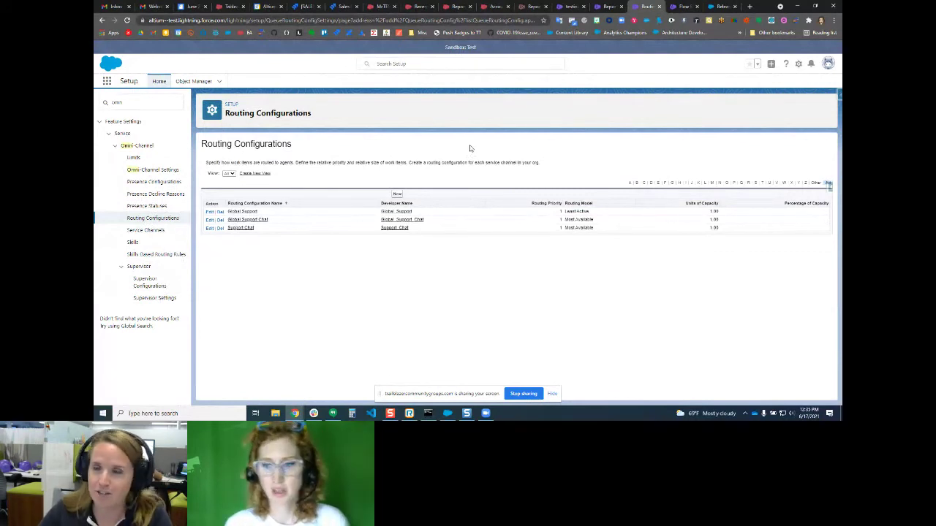
{"action": "left_click", "coordinate": [682, 6]}
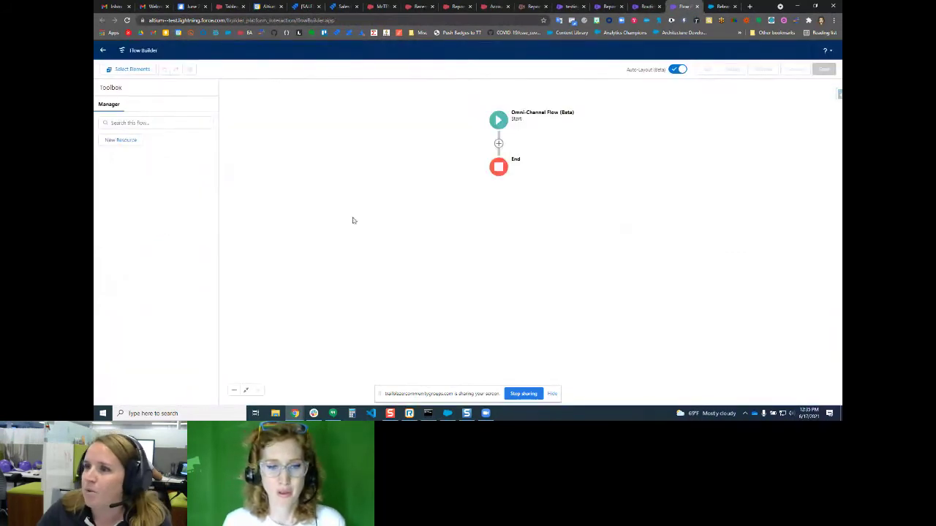
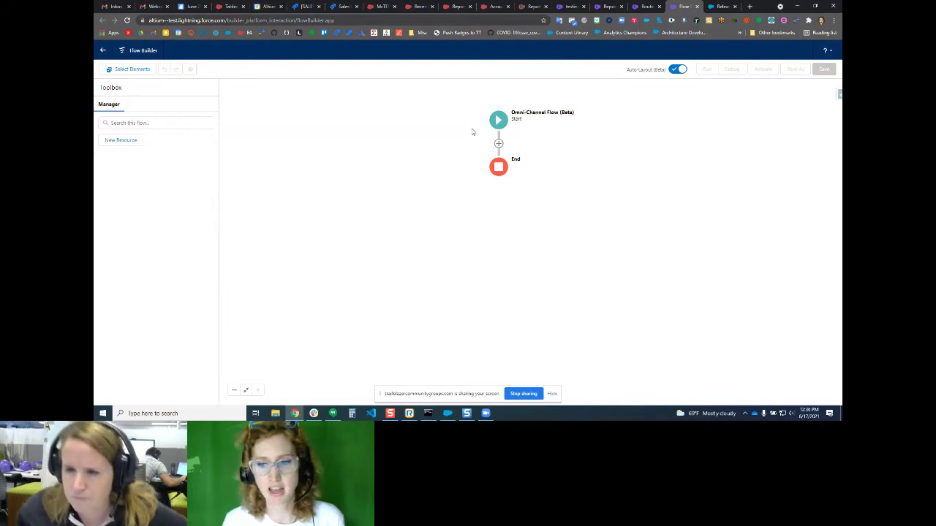
{"action": "left_click", "coordinate": [526, 9]}
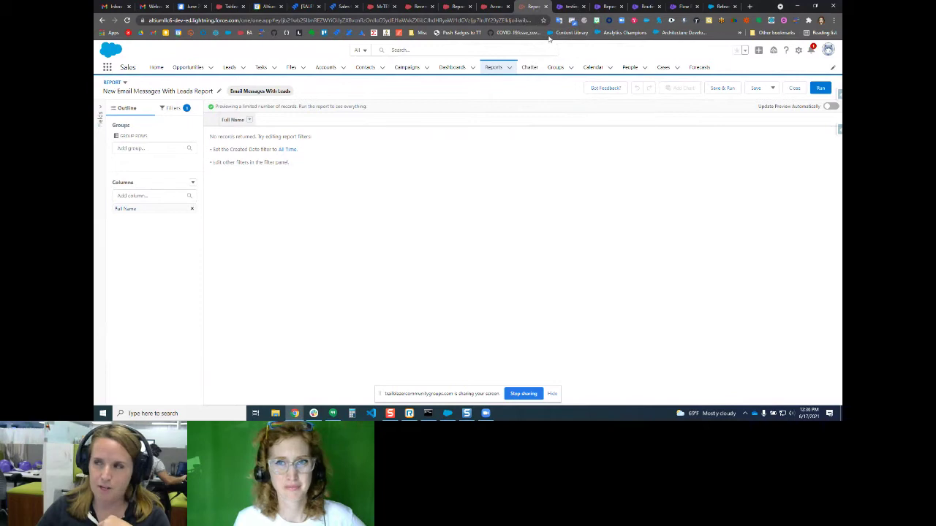
{"action": "left_click", "coordinate": [646, 6]}
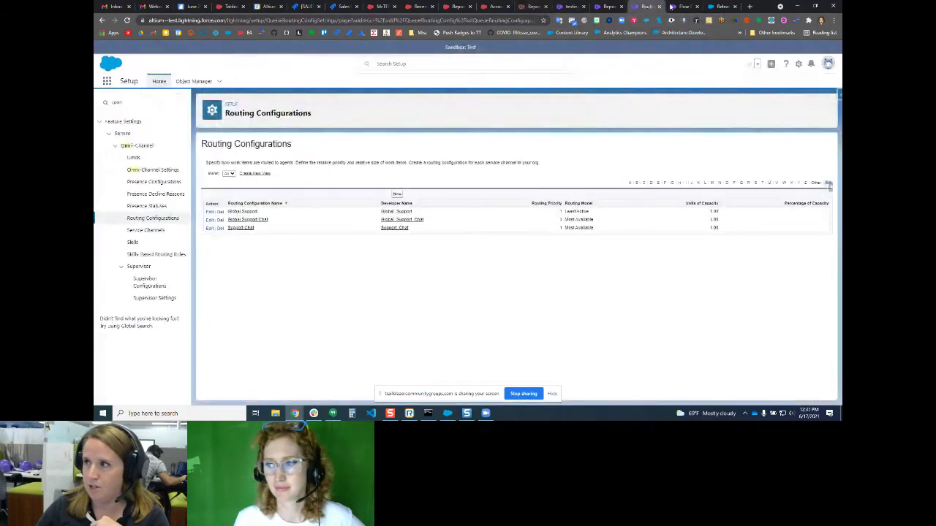
{"action": "left_click", "coordinate": [682, 6]}
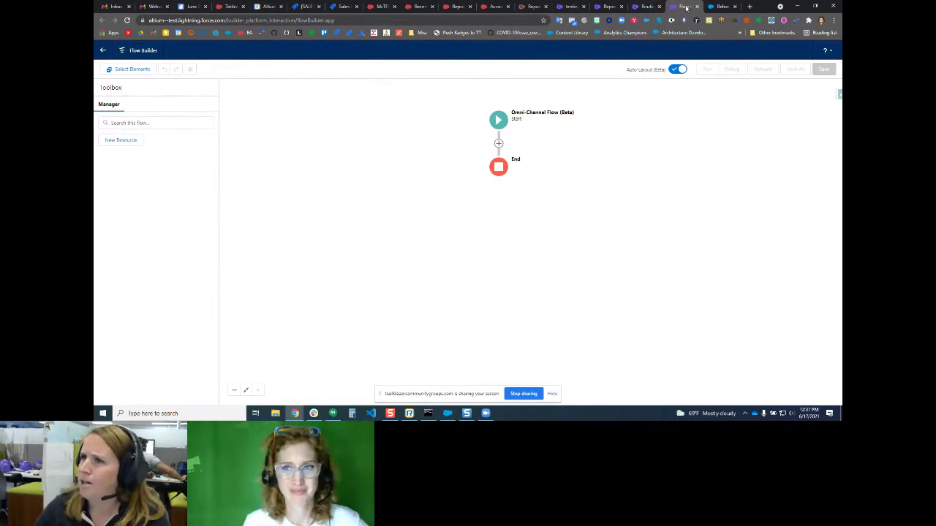
View the Rich Text Formatting page of the SanDiegoSFUG - July 2021 dashboard.
{"action": "left_click", "coordinate": [231, 6]}
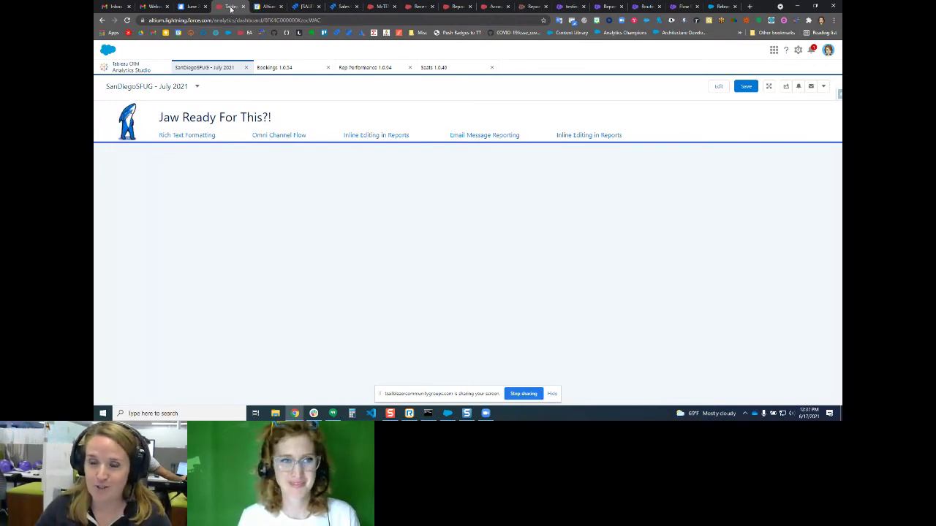
{"action": "left_click", "coordinate": [187, 139]}
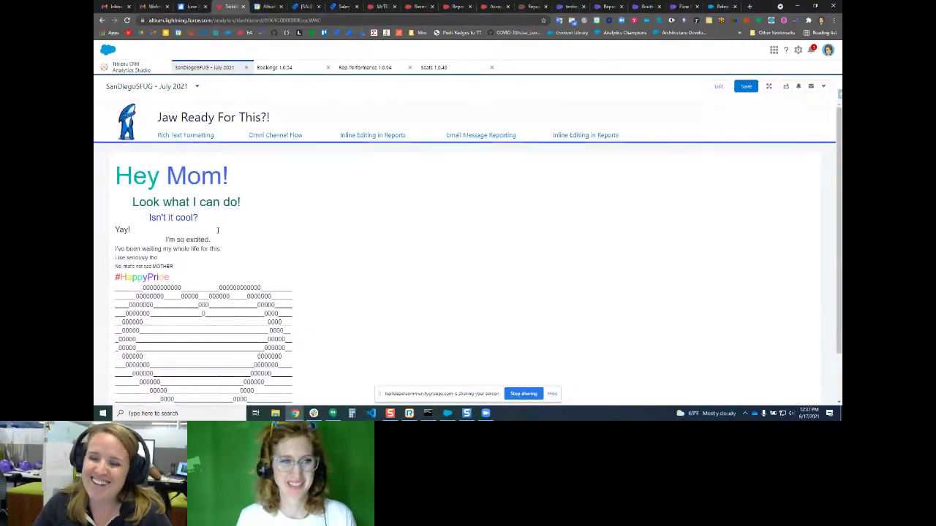
{"action": "scroll", "coordinate": [272, 250], "scroll_direction": "down", "scroll_amount": 1}
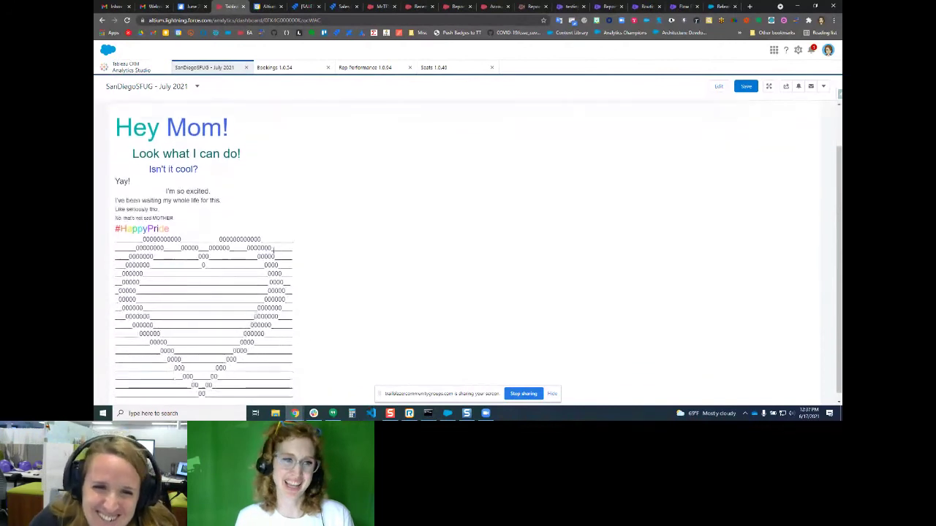
{"action": "scroll", "coordinate": [307, 241], "scroll_direction": "up", "scroll_amount": 1}
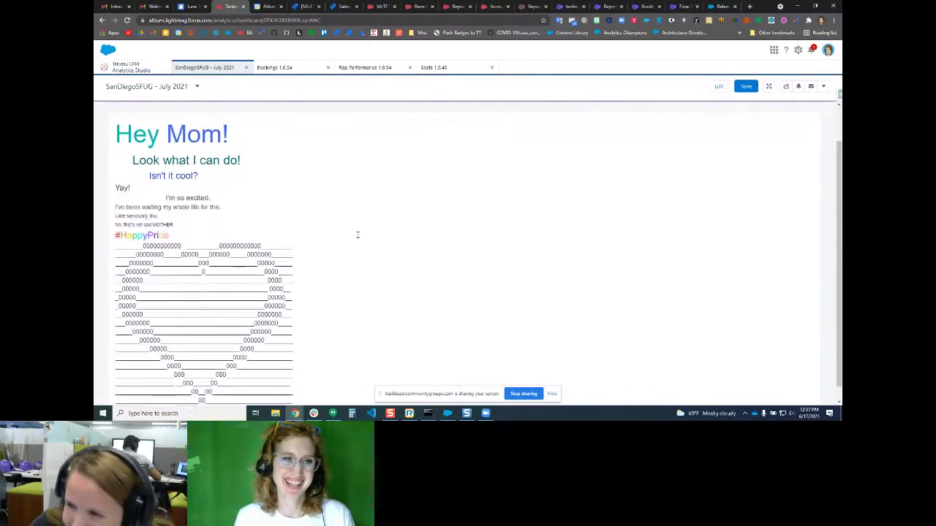
Put the dashboard in edit mode and examine the "Hey Mom!" text widget's content and rich text formatting options.
{"action": "left_click", "coordinate": [719, 88]}
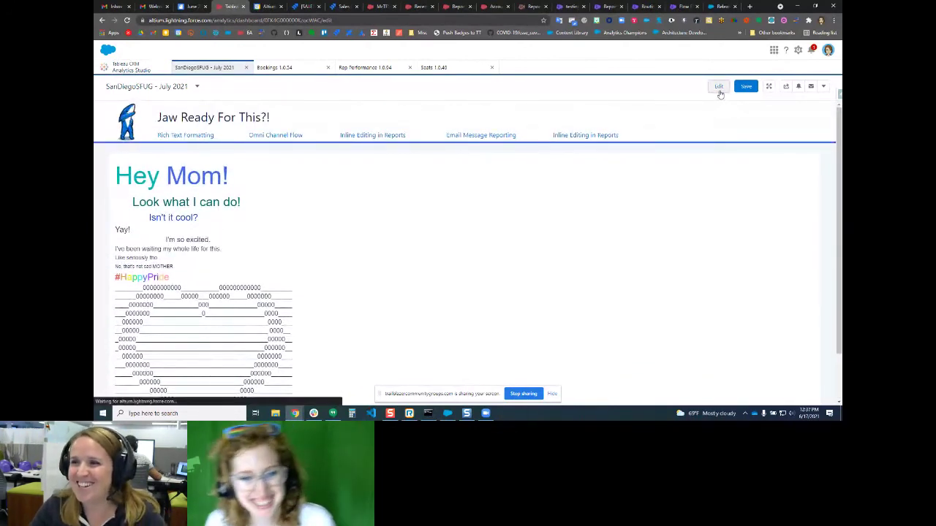
{"action": "scroll", "coordinate": [403, 226], "scroll_direction": "down", "scroll_amount": 2}
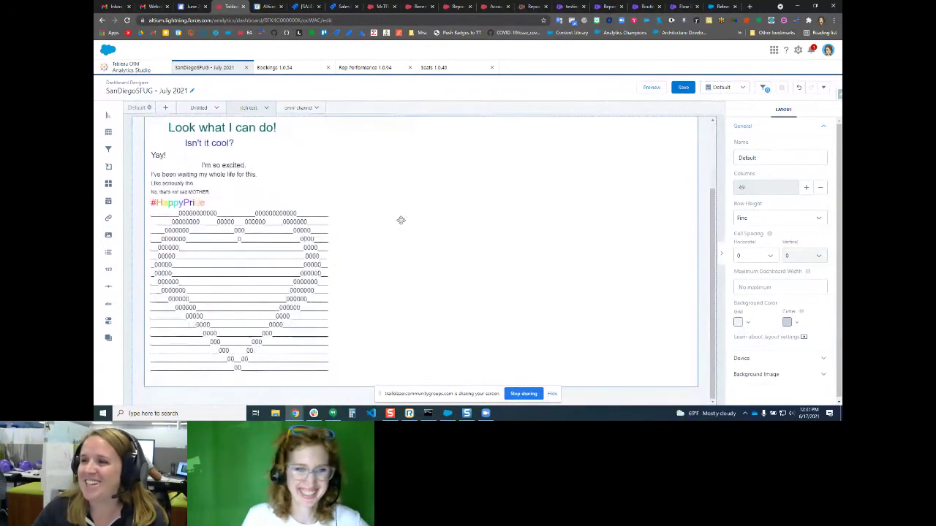
{"action": "left_click", "coordinate": [274, 236]}
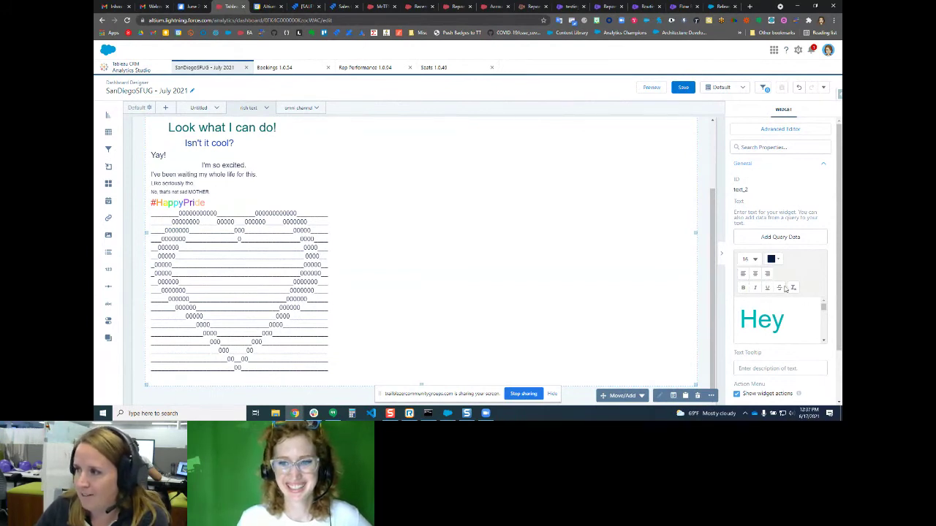
{"action": "scroll", "coordinate": [824, 314], "scroll_direction": "down", "scroll_amount": 5}
{"action": "scroll", "coordinate": [824, 314], "scroll_direction": "down", "scroll_amount": 5}
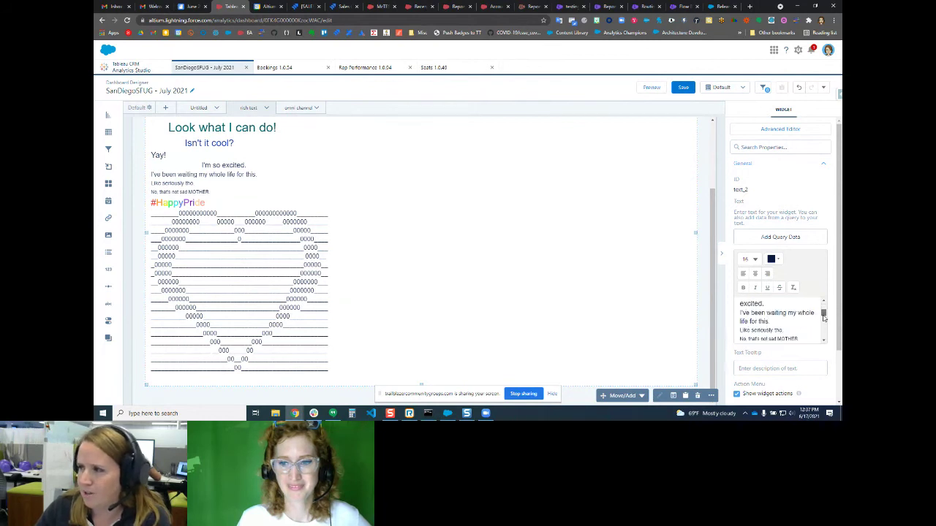
{"action": "scroll", "coordinate": [824, 321], "scroll_direction": "up", "scroll_amount": 10}
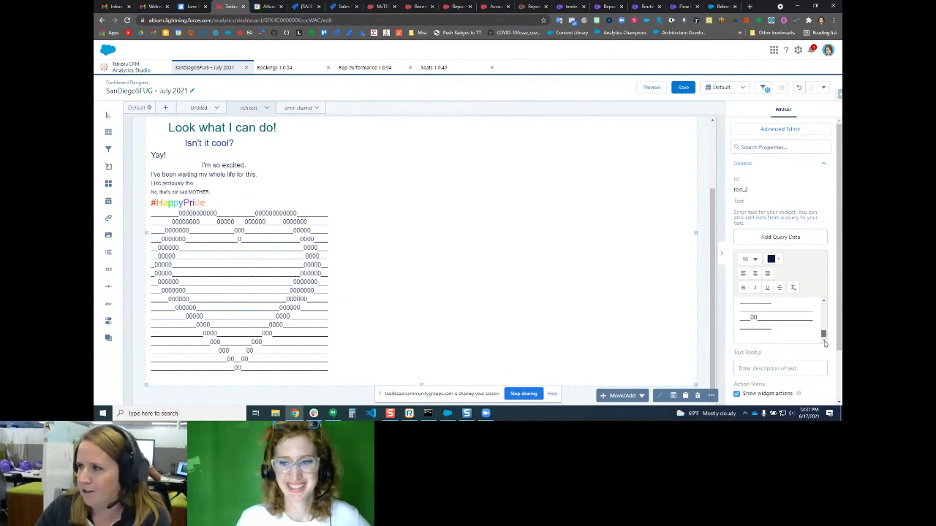
{"action": "scroll", "coordinate": [786, 320], "scroll_direction": "down", "scroll_amount": 1}
{"action": "scroll", "coordinate": [786, 320], "scroll_direction": "down", "scroll_amount": 2}
{"action": "left_click", "coordinate": [782, 321]}
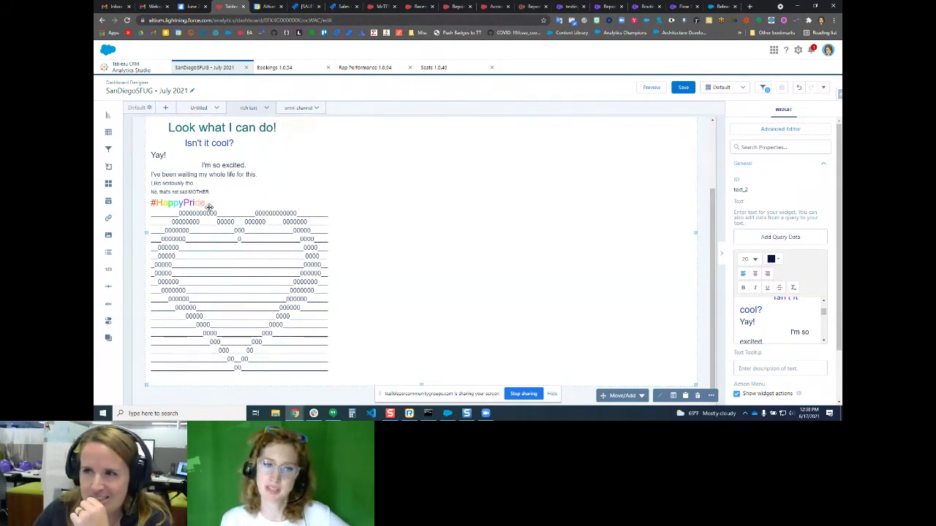
Return the dashboard to preview and check its additional actions.
{"action": "scroll", "coordinate": [208, 207], "scroll_direction": "up", "scroll_amount": 2}
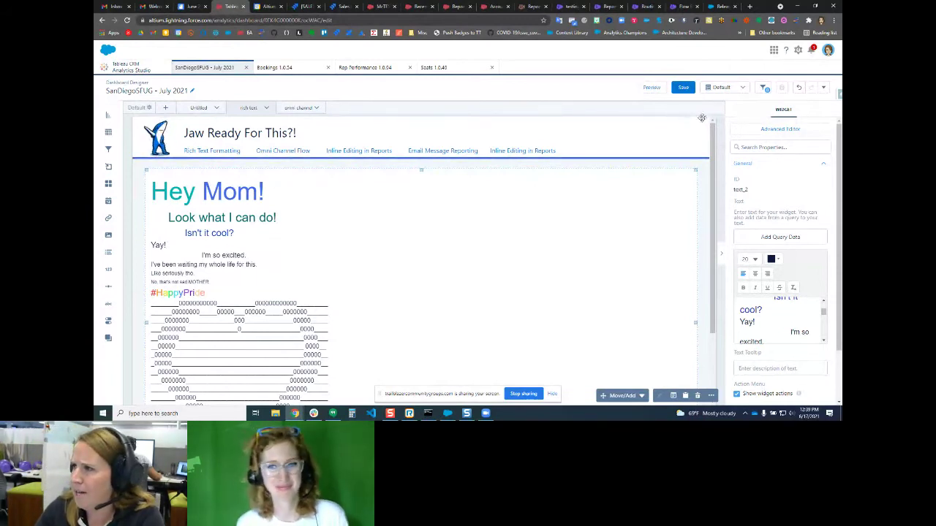
{"action": "left_click", "coordinate": [652, 88]}
{"action": "left_click", "coordinate": [823, 87]}
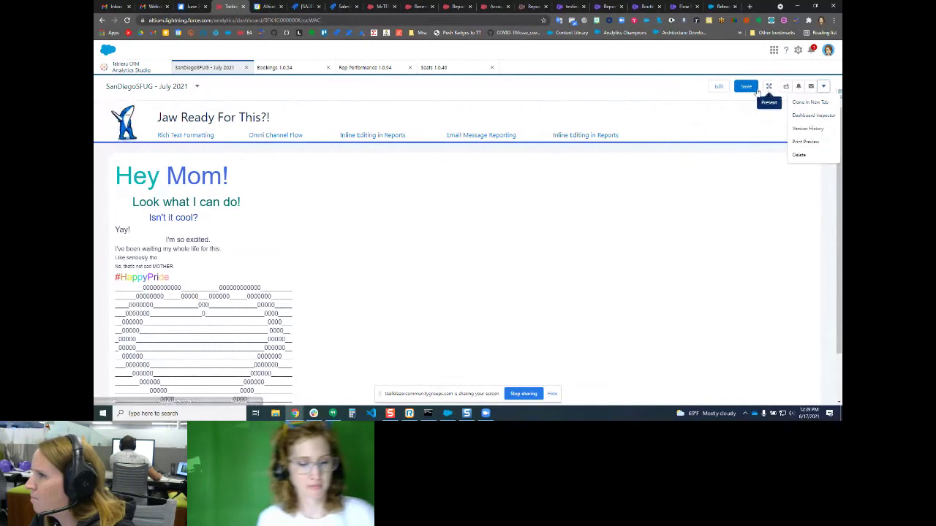
{"action": "left_click", "coordinate": [722, 105]}
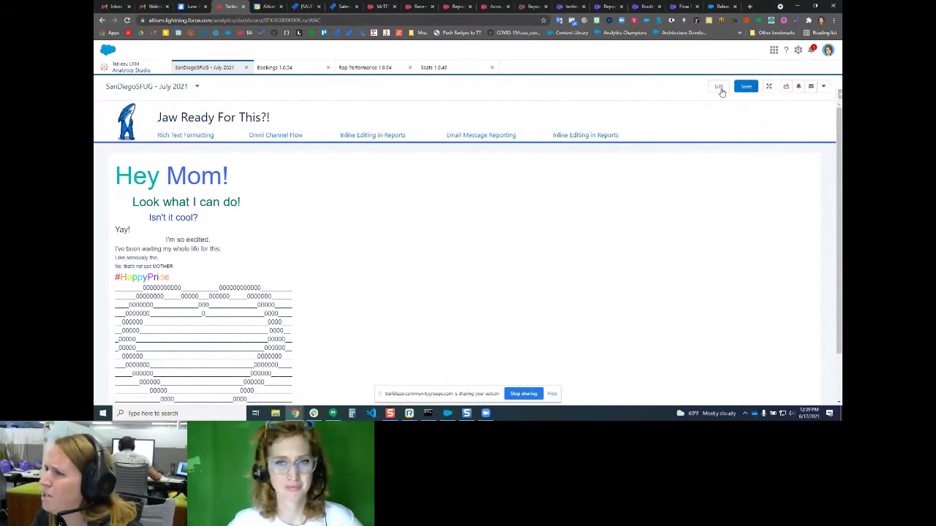
Reopen the dashboard for editing, inspect the last Inline Editing in Reports link widget's properties, and return to preview.
{"action": "left_click", "coordinate": [718, 87]}
{"action": "left_click", "coordinate": [538, 148]}
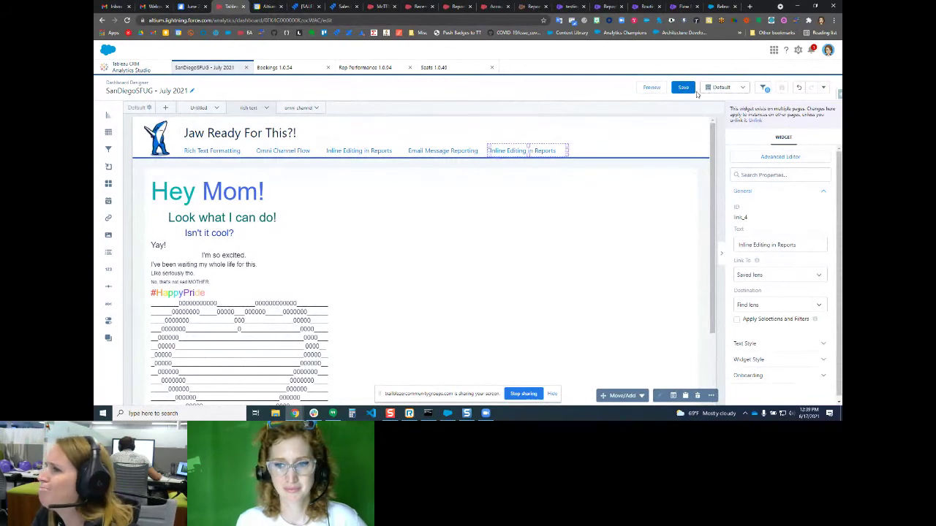
{"action": "left_click", "coordinate": [652, 87]}
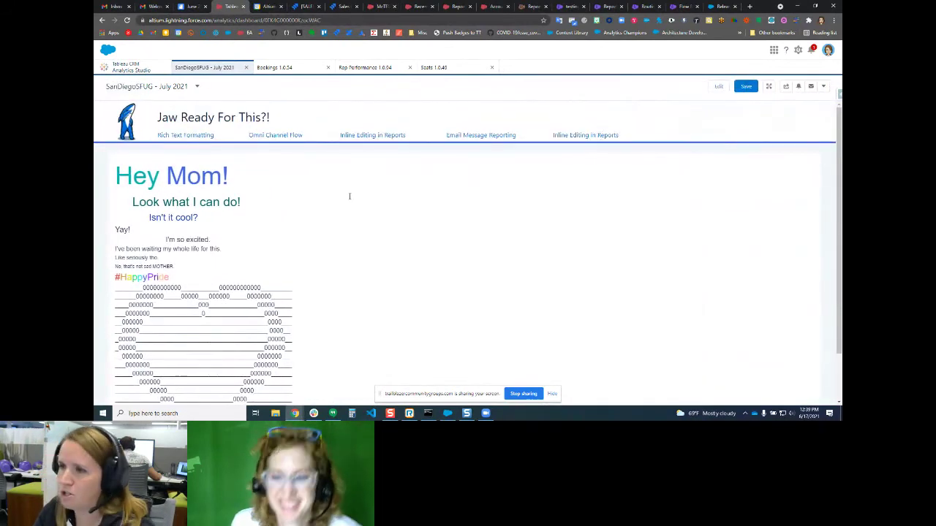
{"action": "right_click", "coordinate": [232, 172]}
{"action": "left_click", "coordinate": [279, 169]}
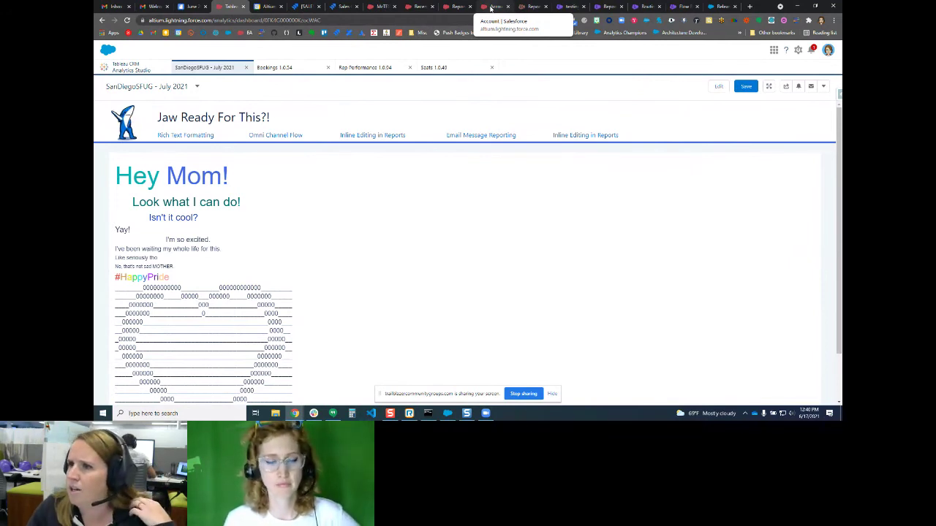
Switch from the dashboard to the Known Sites report, open the Pre-Sales Services app and display Pipeline Inspection for its opportunities.
{"action": "left_click", "coordinate": [447, 8]}
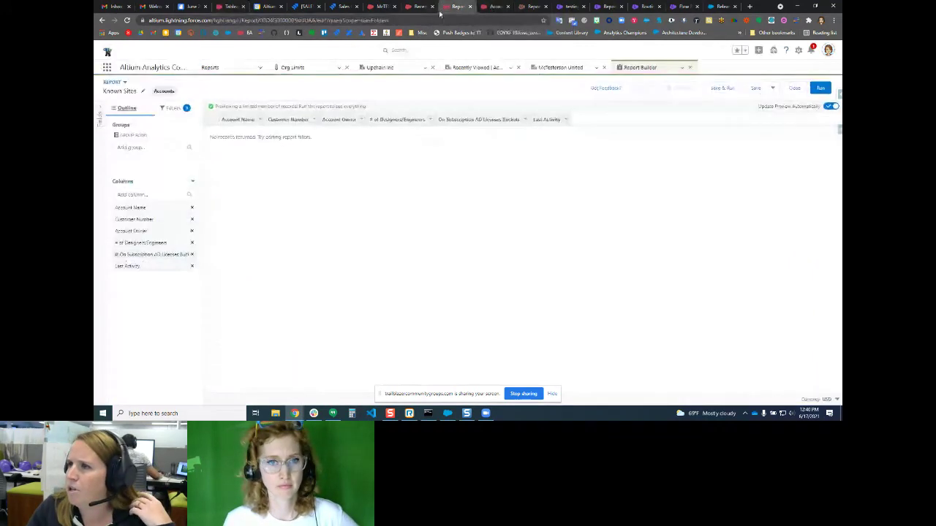
{"action": "left_click", "coordinate": [261, 68]}
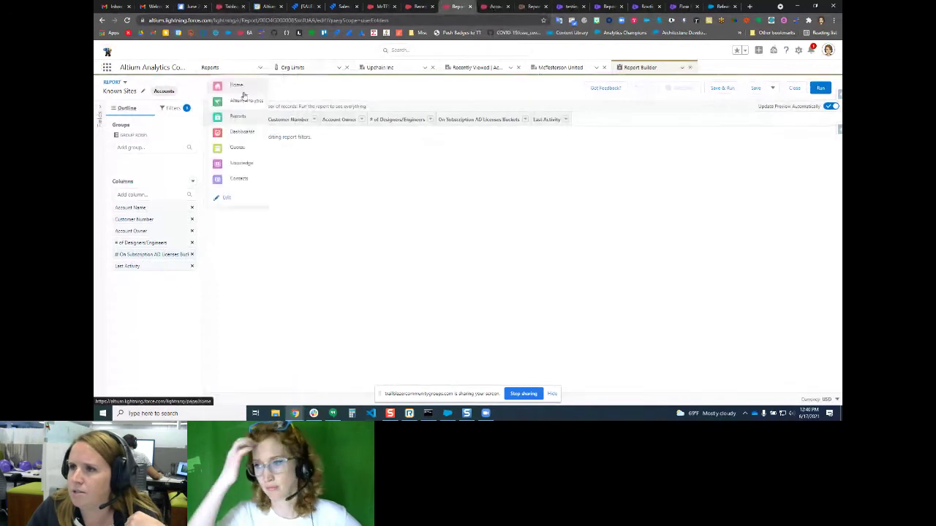
{"action": "left_click", "coordinate": [106, 70]}
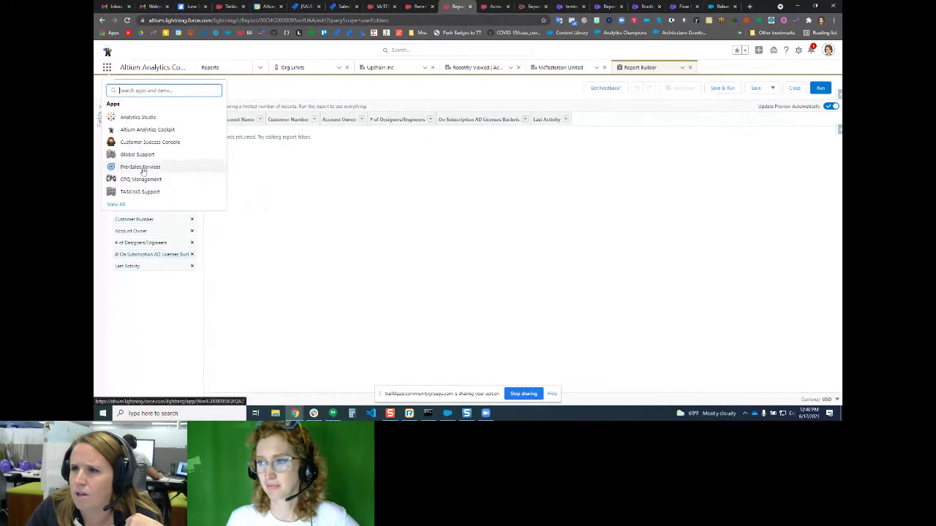
{"action": "left_click", "coordinate": [134, 159]}
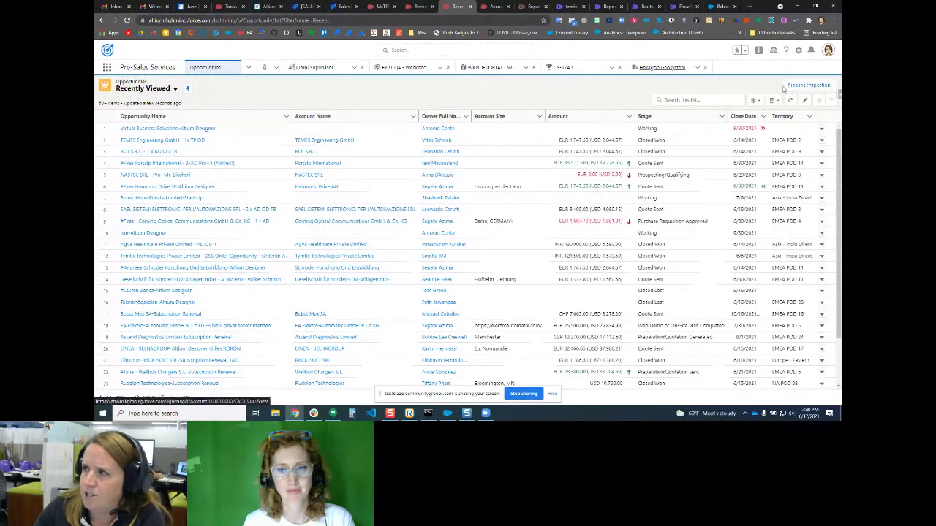
{"action": "left_click", "coordinate": [798, 88]}
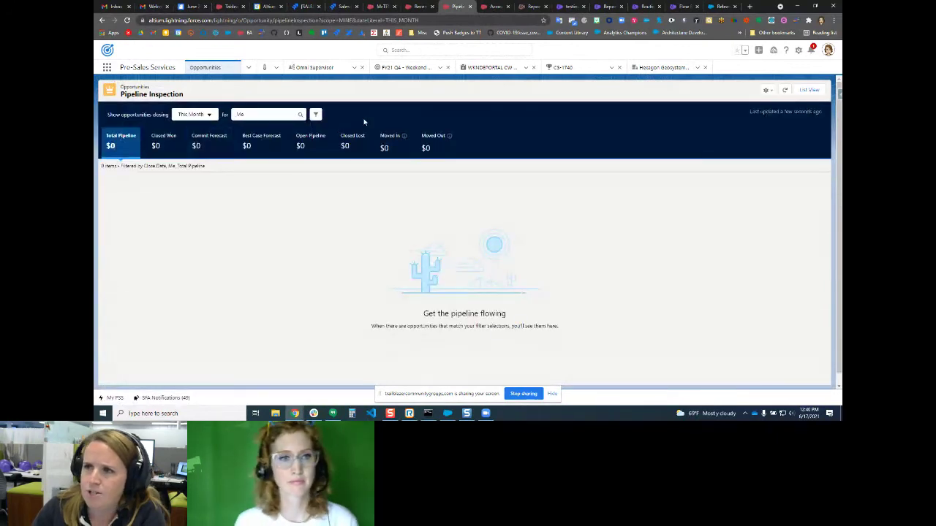
Find the sales manager by surname and show the pipeline for the first matching team.
{"action": "left_click", "coordinate": [245, 112]}
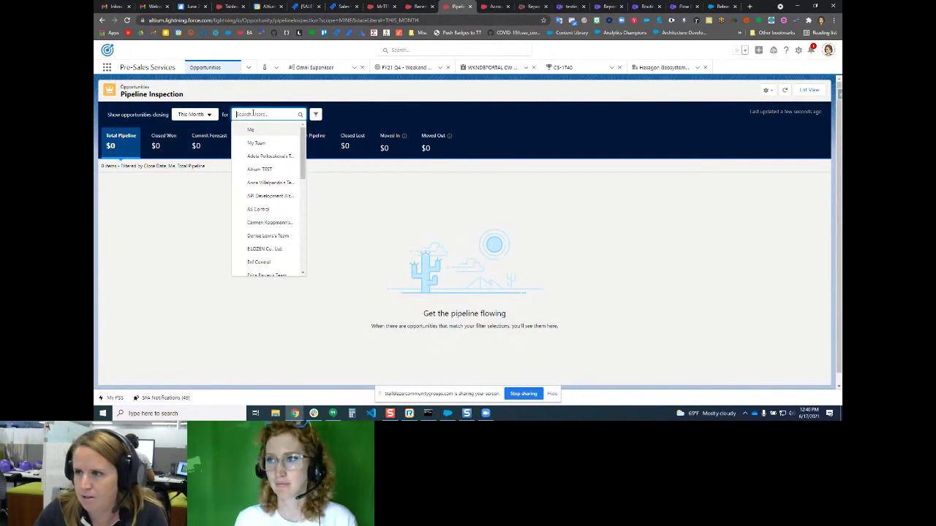
{"action": "type", "text": "brc"}
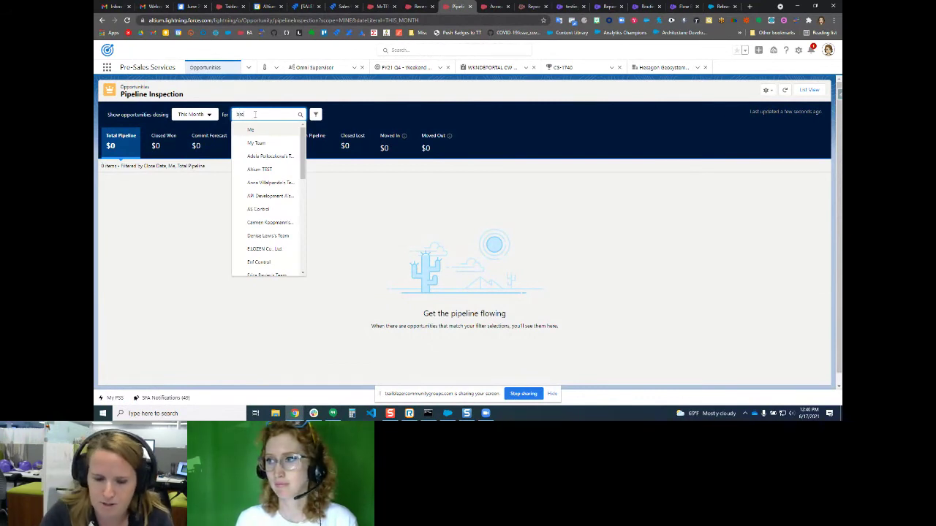
{"action": "type", "text": "wster"}
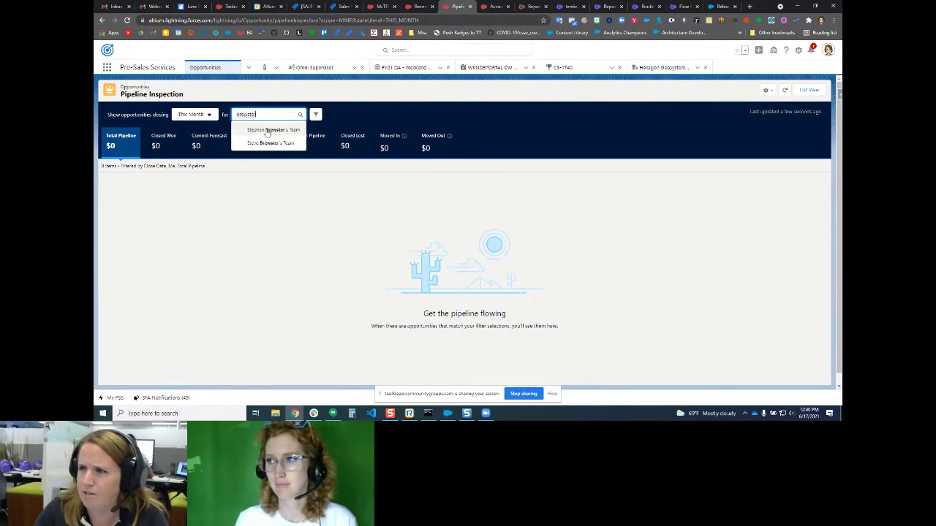
{"action": "left_click", "coordinate": [269, 130]}
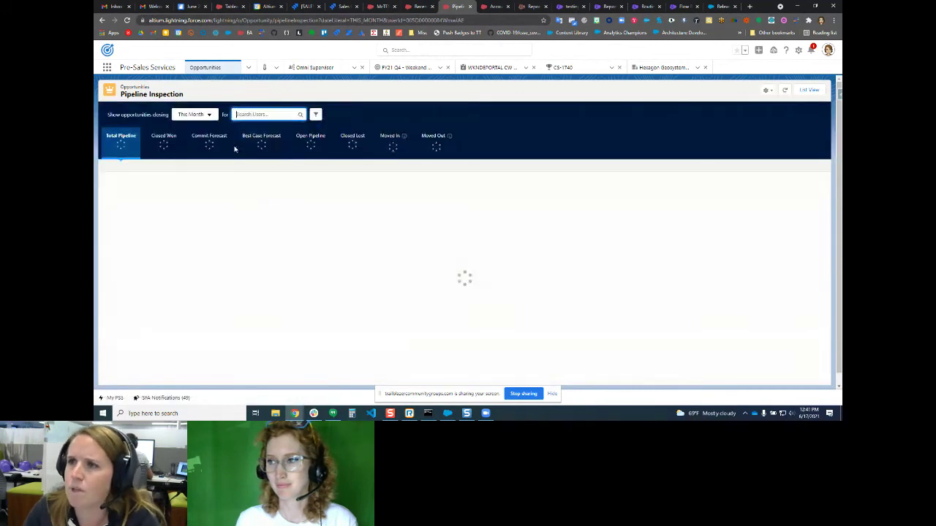
Check the closing period options, keeping This Month, and review the filters applied to the pipeline.
{"action": "left_click", "coordinate": [202, 117]}
{"action": "left_click", "coordinate": [209, 202]}
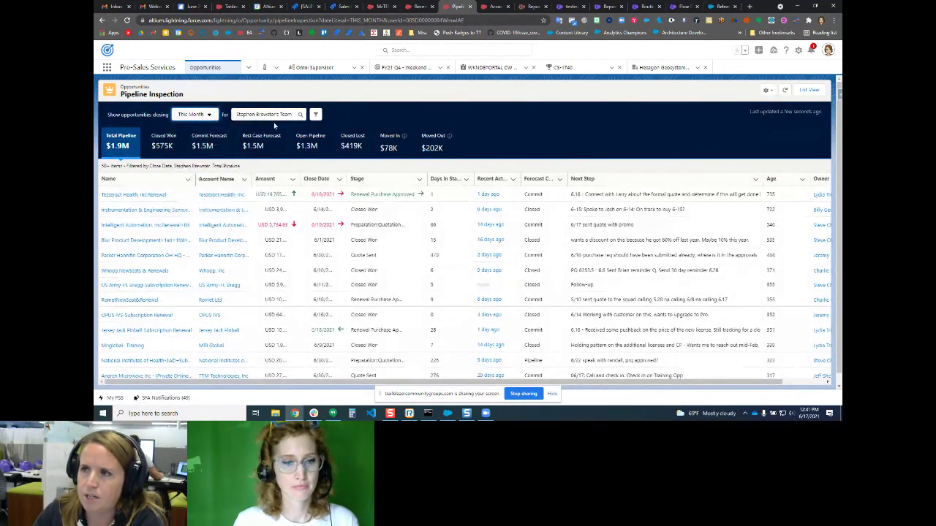
{"action": "left_click", "coordinate": [316, 116]}
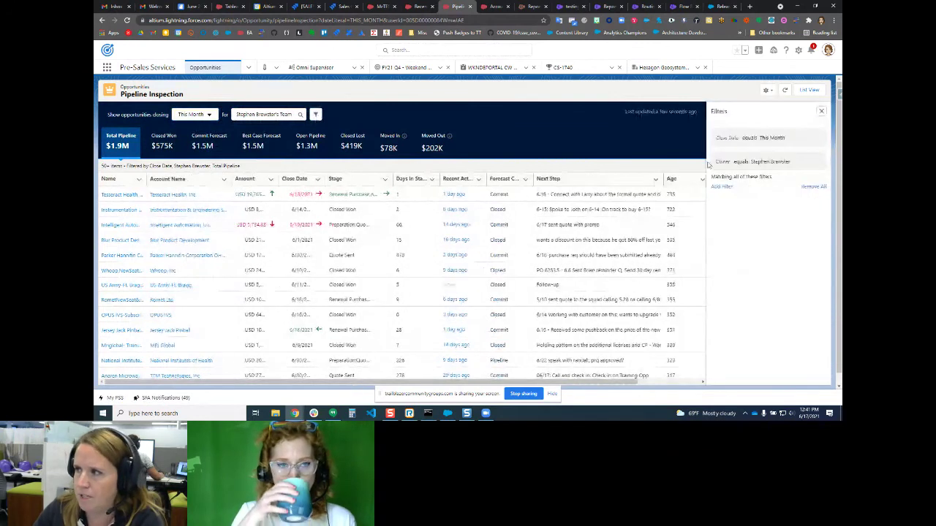
{"action": "left_click", "coordinate": [822, 110]}
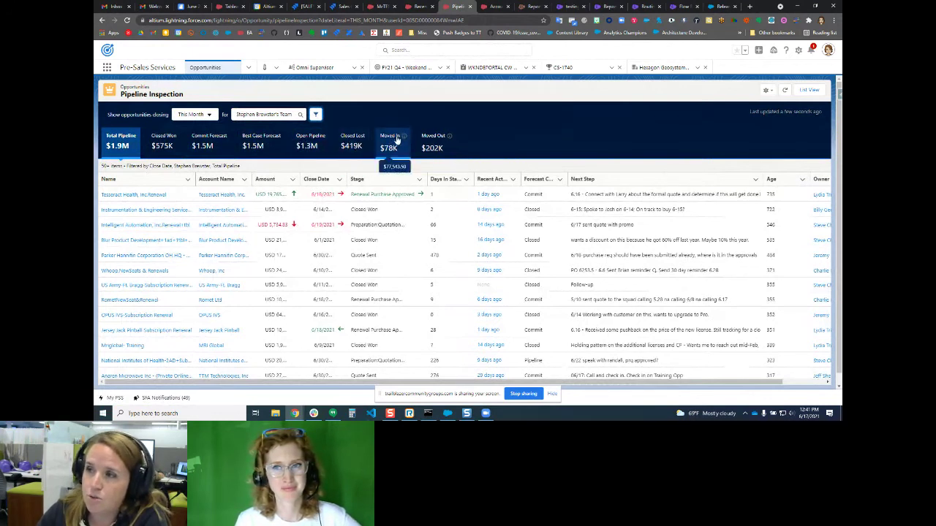
Check the Moved In metric, then list the Moved Out opportunities and examine their close date changes and recent activity.
{"action": "mouse_move", "coordinate": [405, 139]}
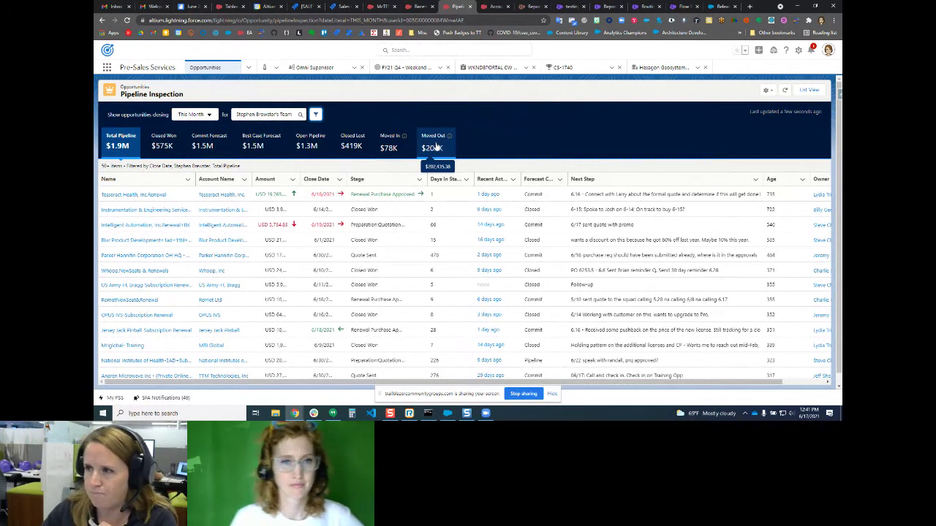
{"action": "left_click", "coordinate": [436, 148]}
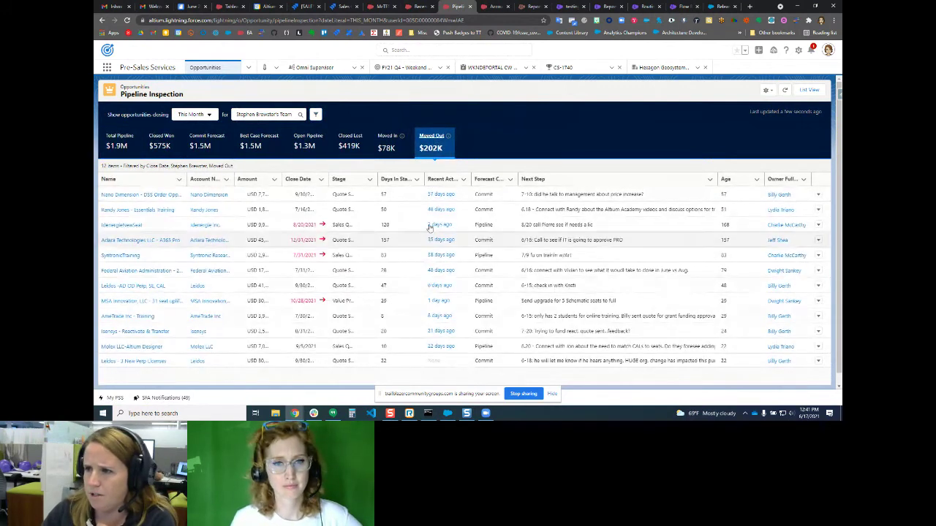
{"action": "scroll", "coordinate": [428, 175], "scroll_direction": "down", "scroll_amount": 1}
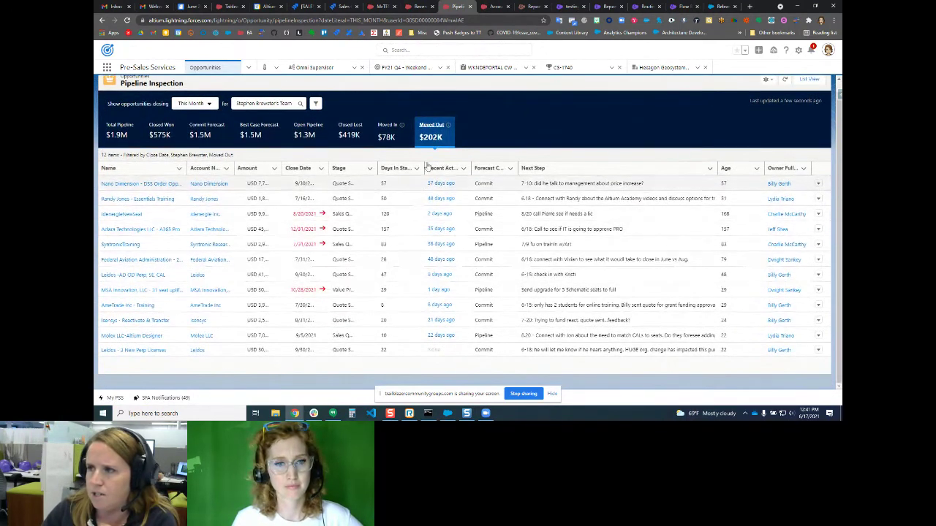
{"action": "scroll", "coordinate": [416, 162], "scroll_direction": "up", "scroll_amount": 1}
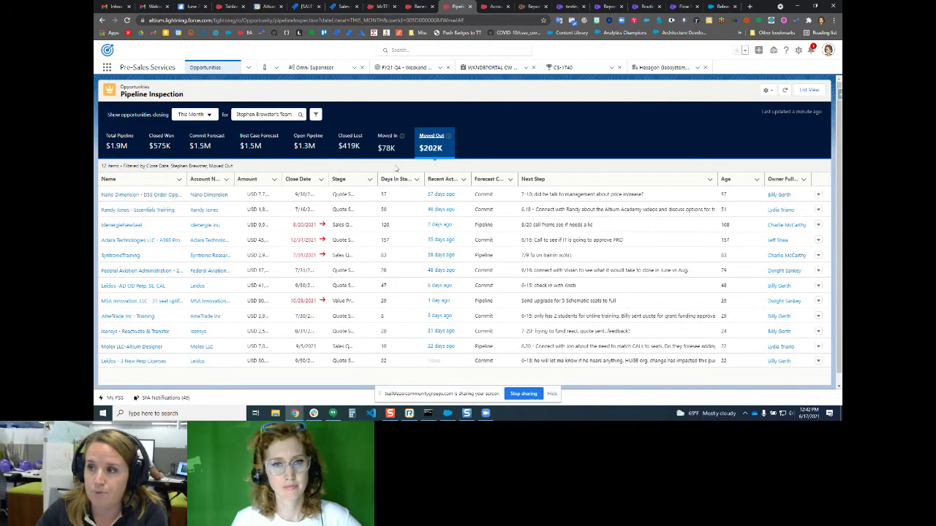
{"action": "mouse_move", "coordinate": [308, 228]}
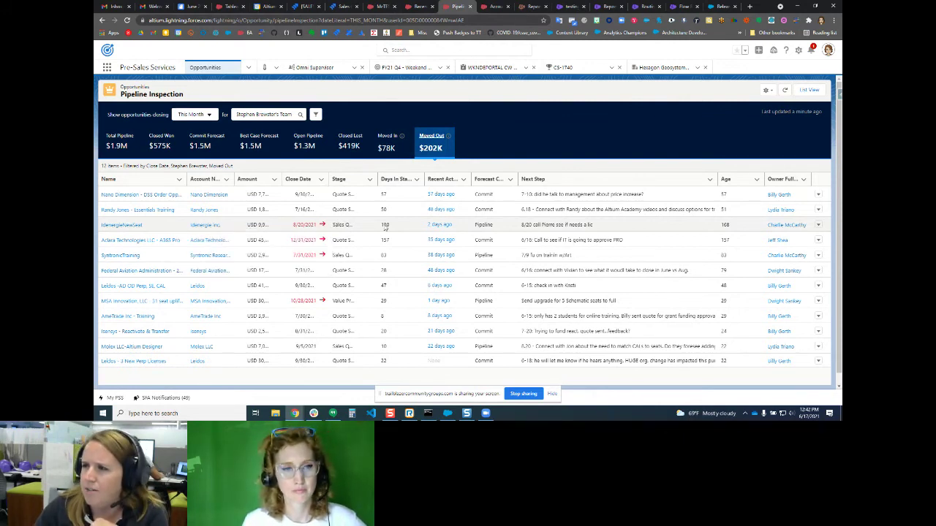
{"action": "mouse_move", "coordinate": [442, 229]}
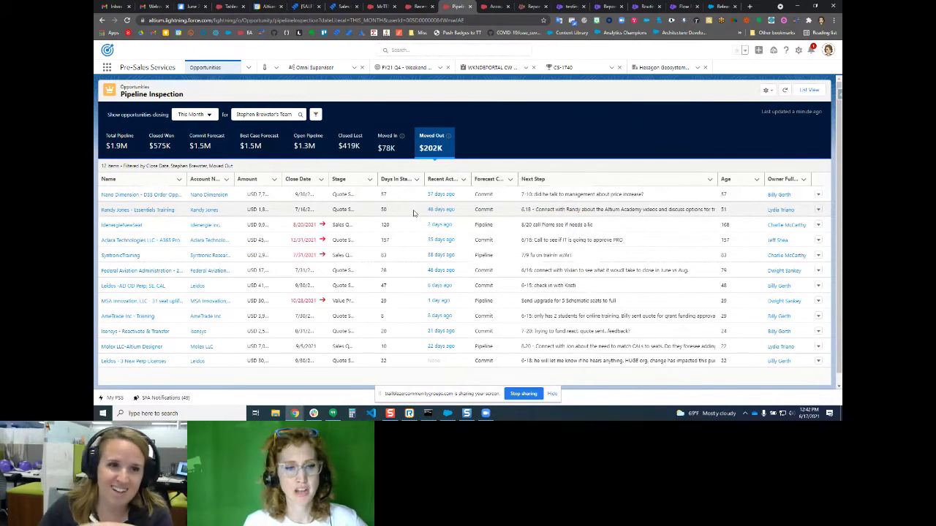
Return Pipeline Inspection to Total Pipeline and switch to the New Email Messages With Leads Report.
{"action": "left_click", "coordinate": [119, 141]}
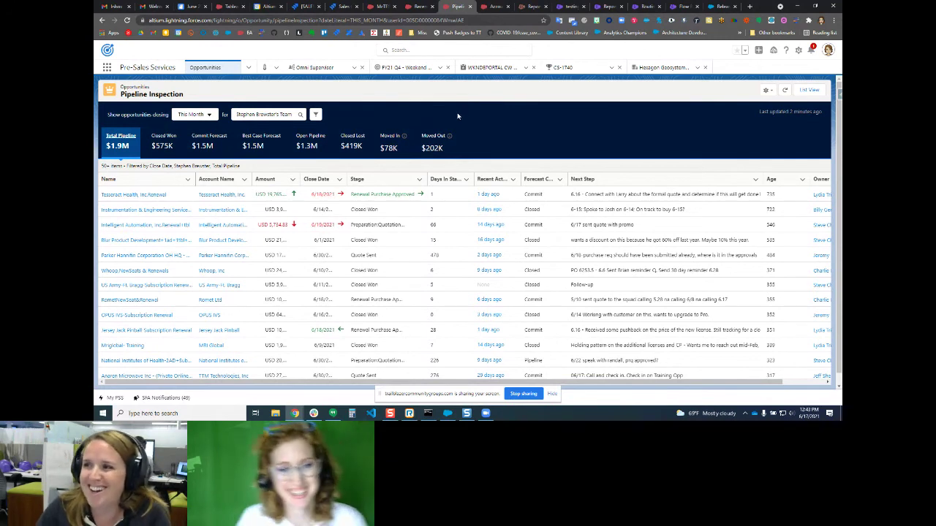
{"action": "left_click", "coordinate": [527, 6]}
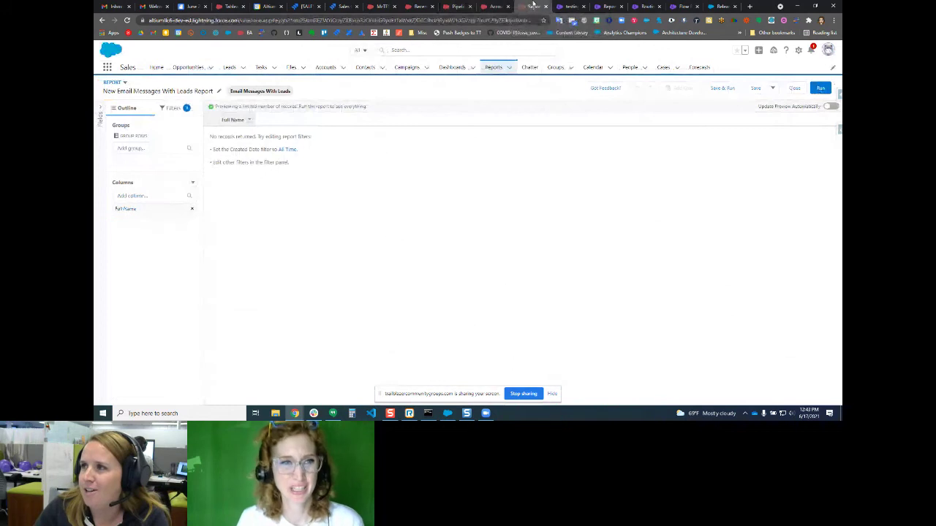